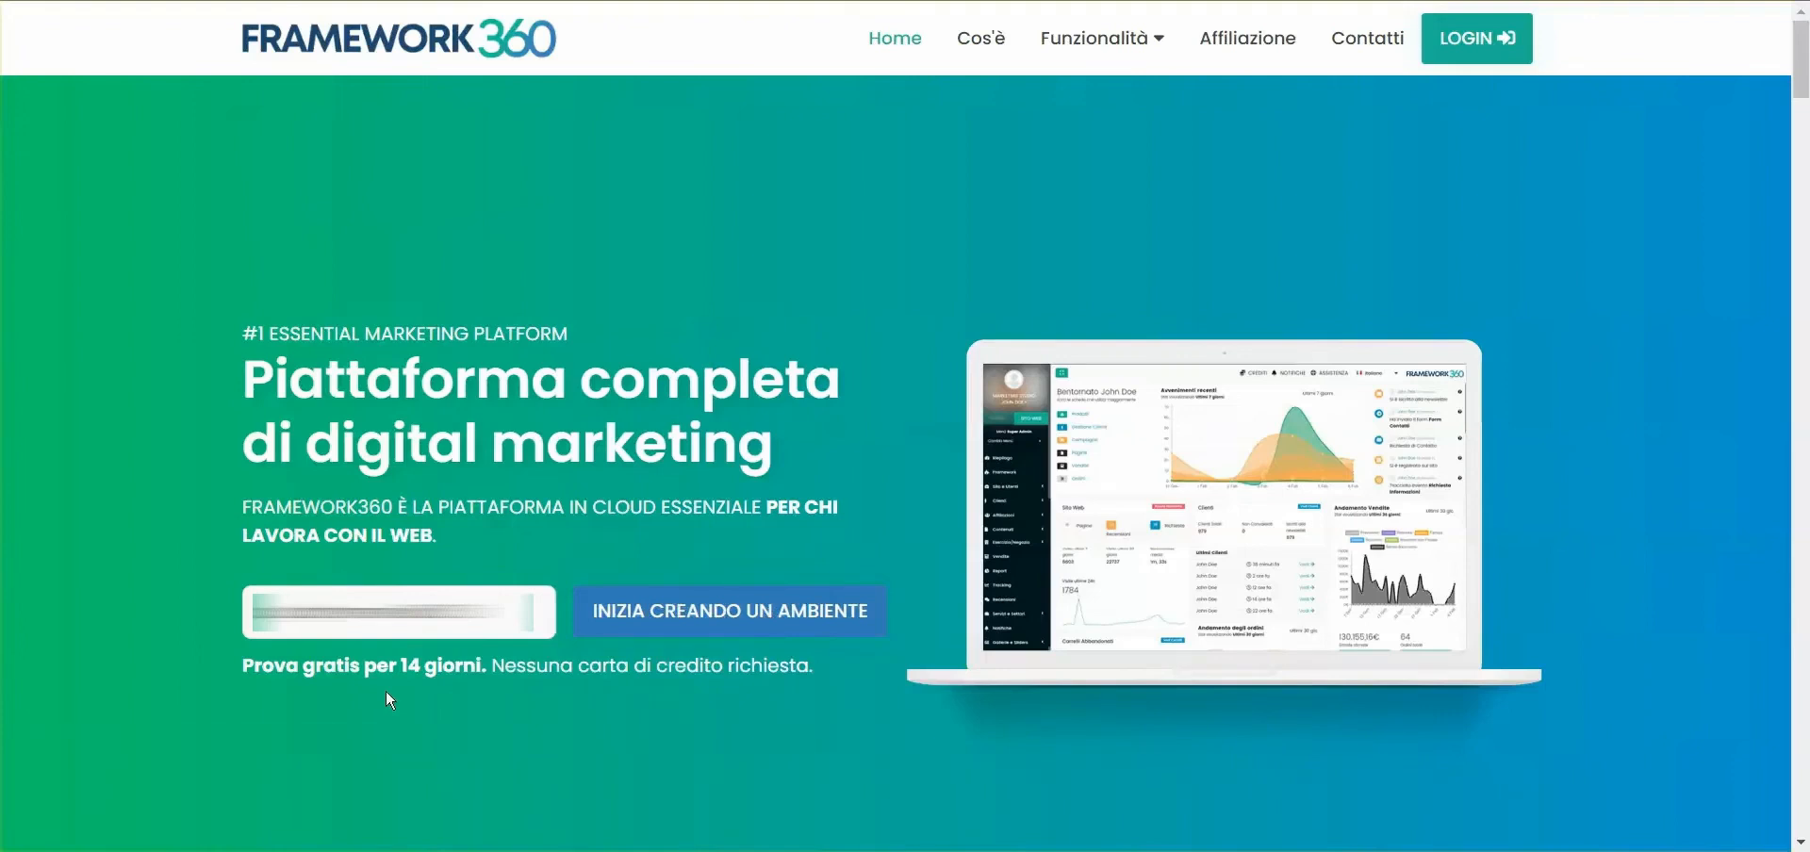
Step: Register a new account with the first and last name, e-mail confirmation and account password, accepting the terms and conditions
left_click(726, 620)
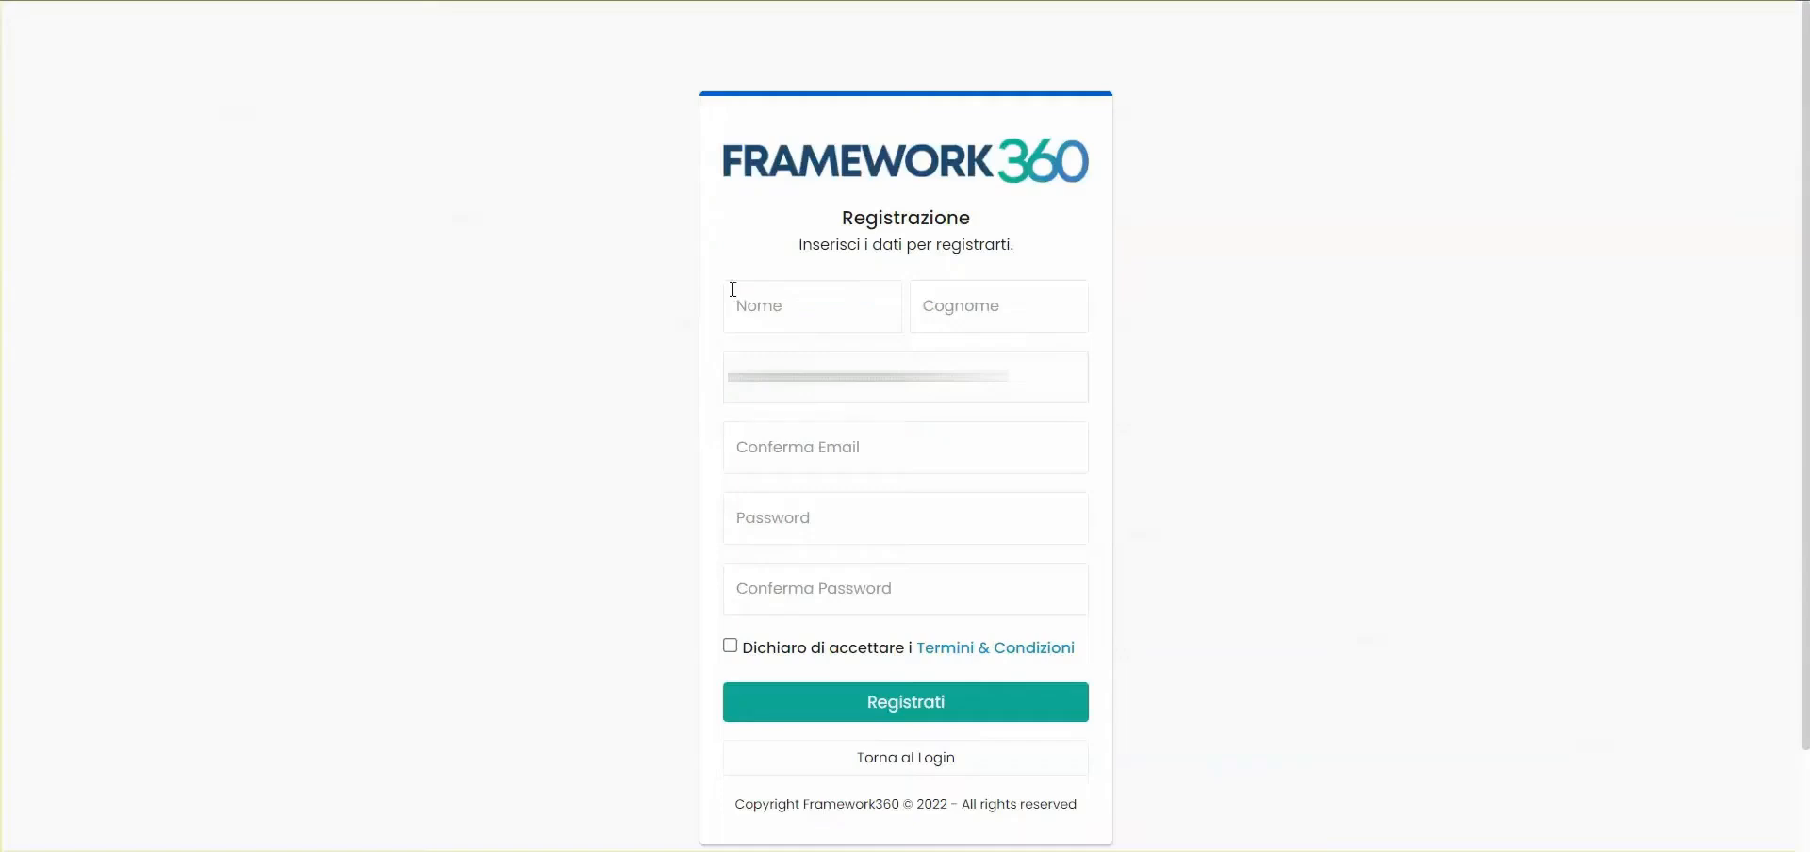
left_click(777, 305)
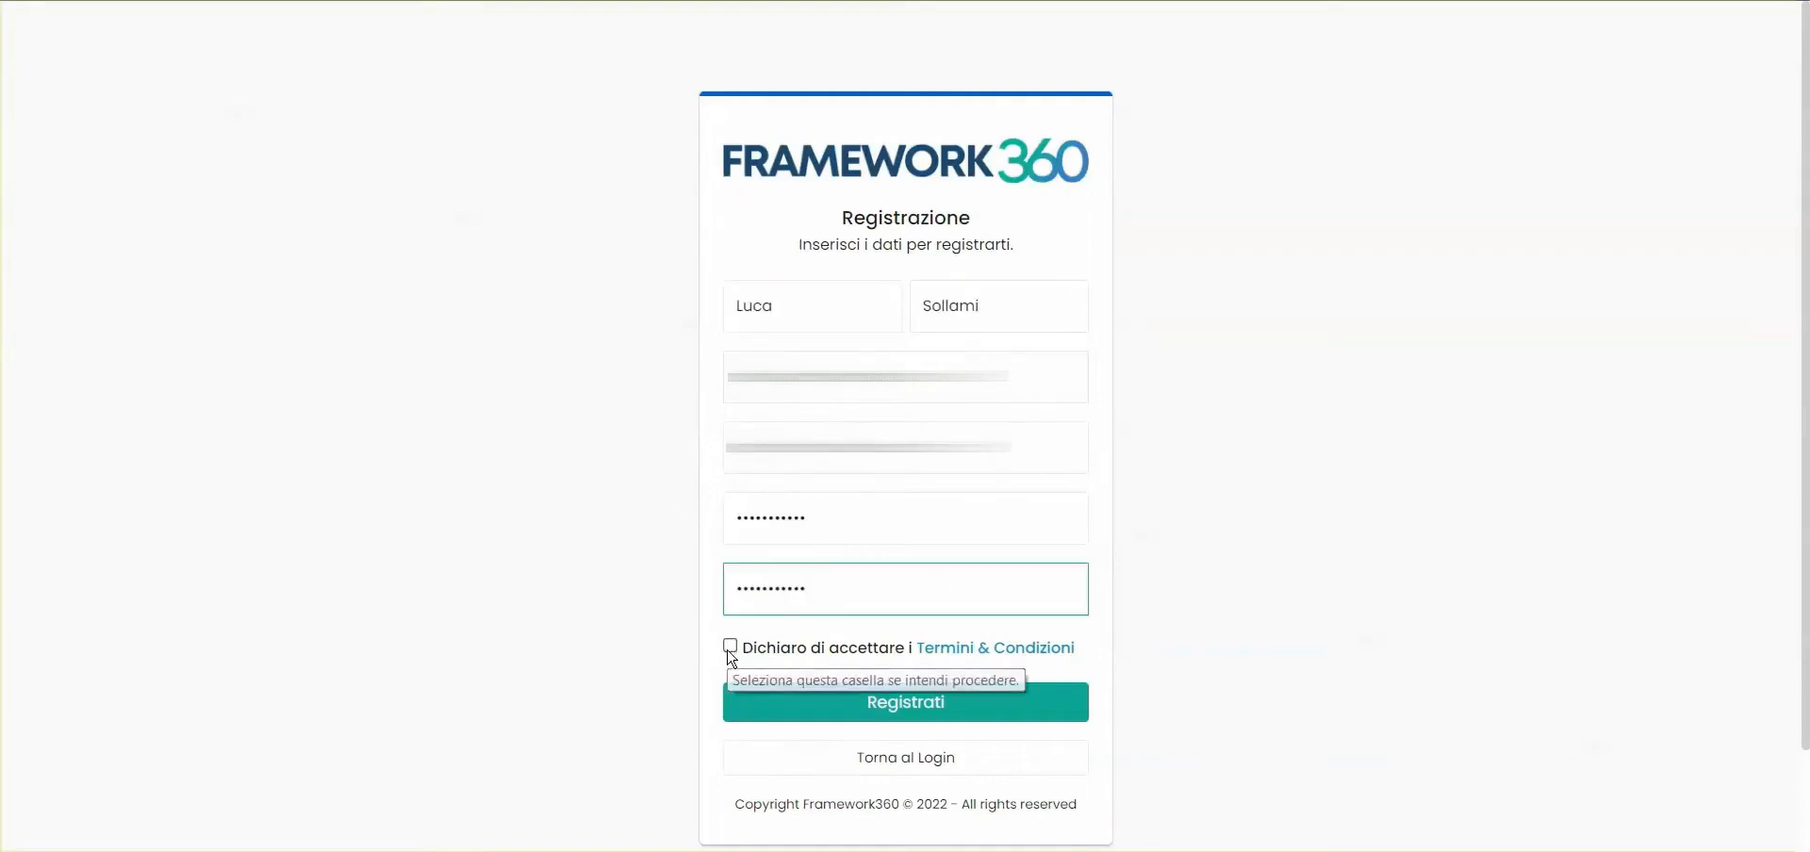
left_click(730, 648)
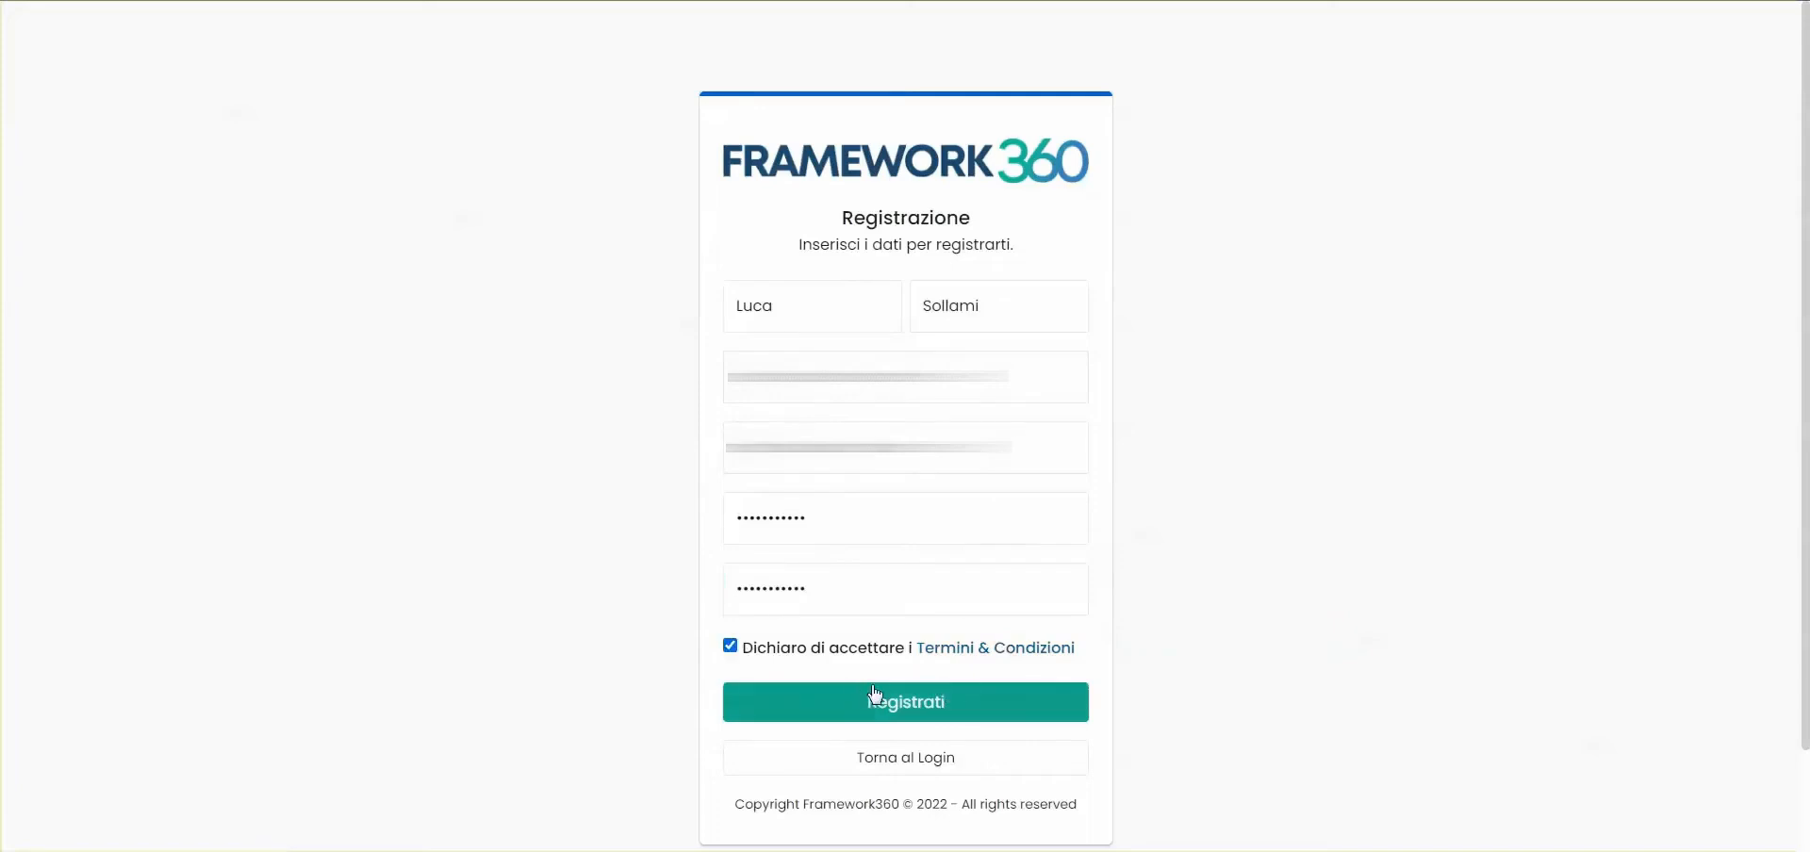
left_click(913, 699)
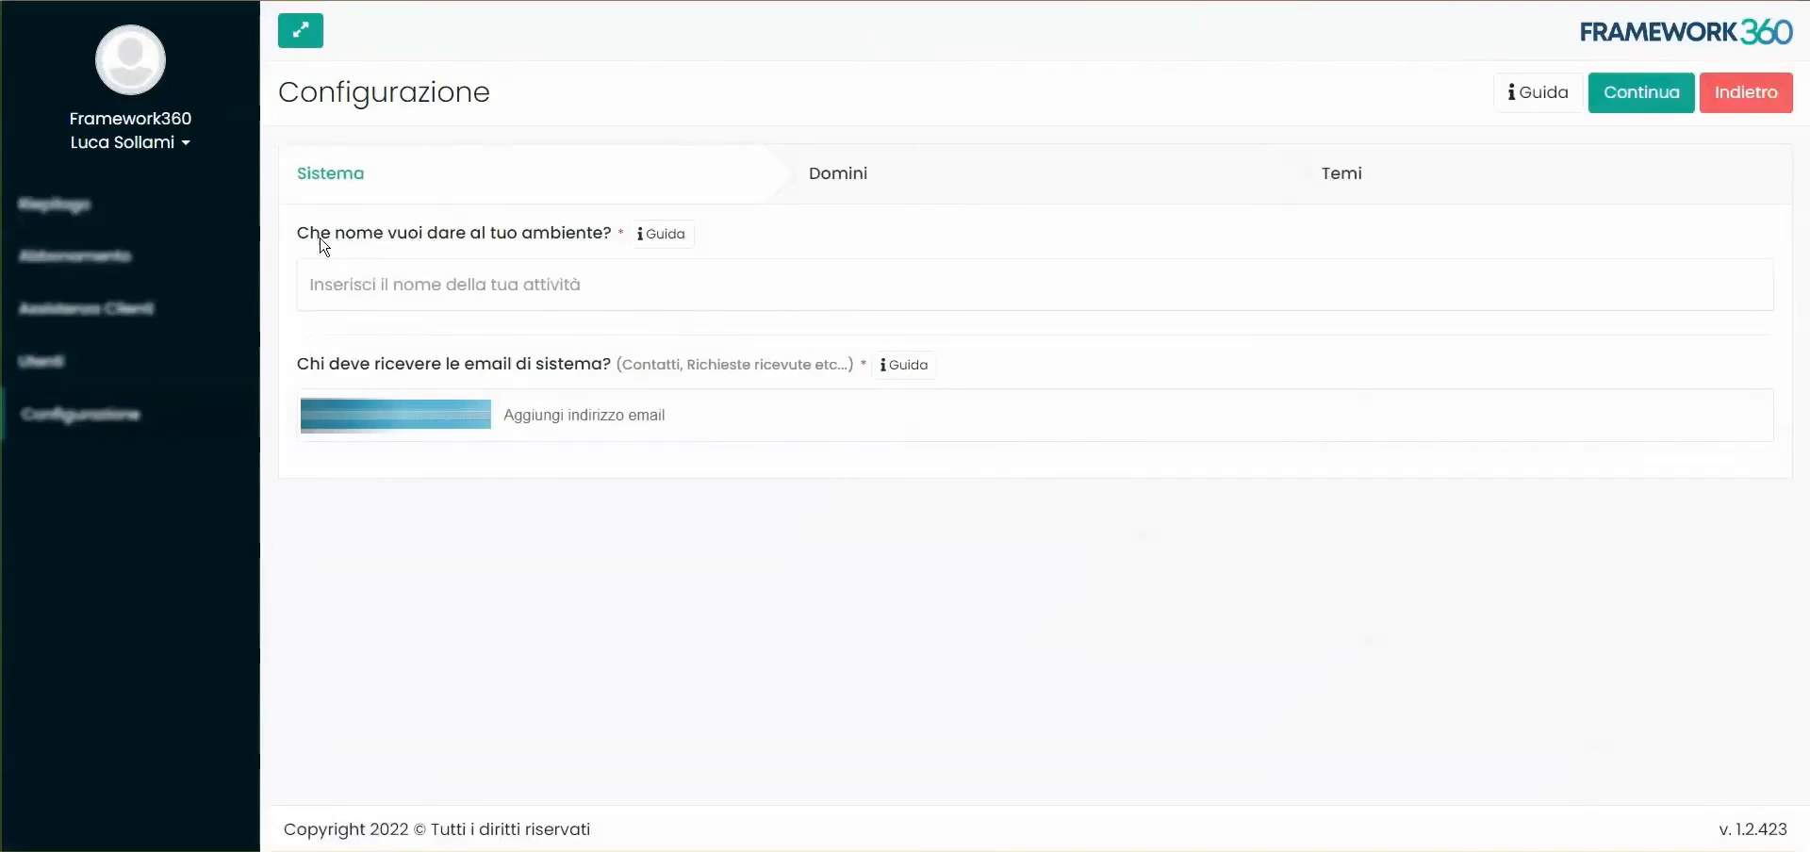
Step: Name the environment "Hotel Milano", keep the preset system e-mail recipient and continue to the domain settings
left_click(558, 267)
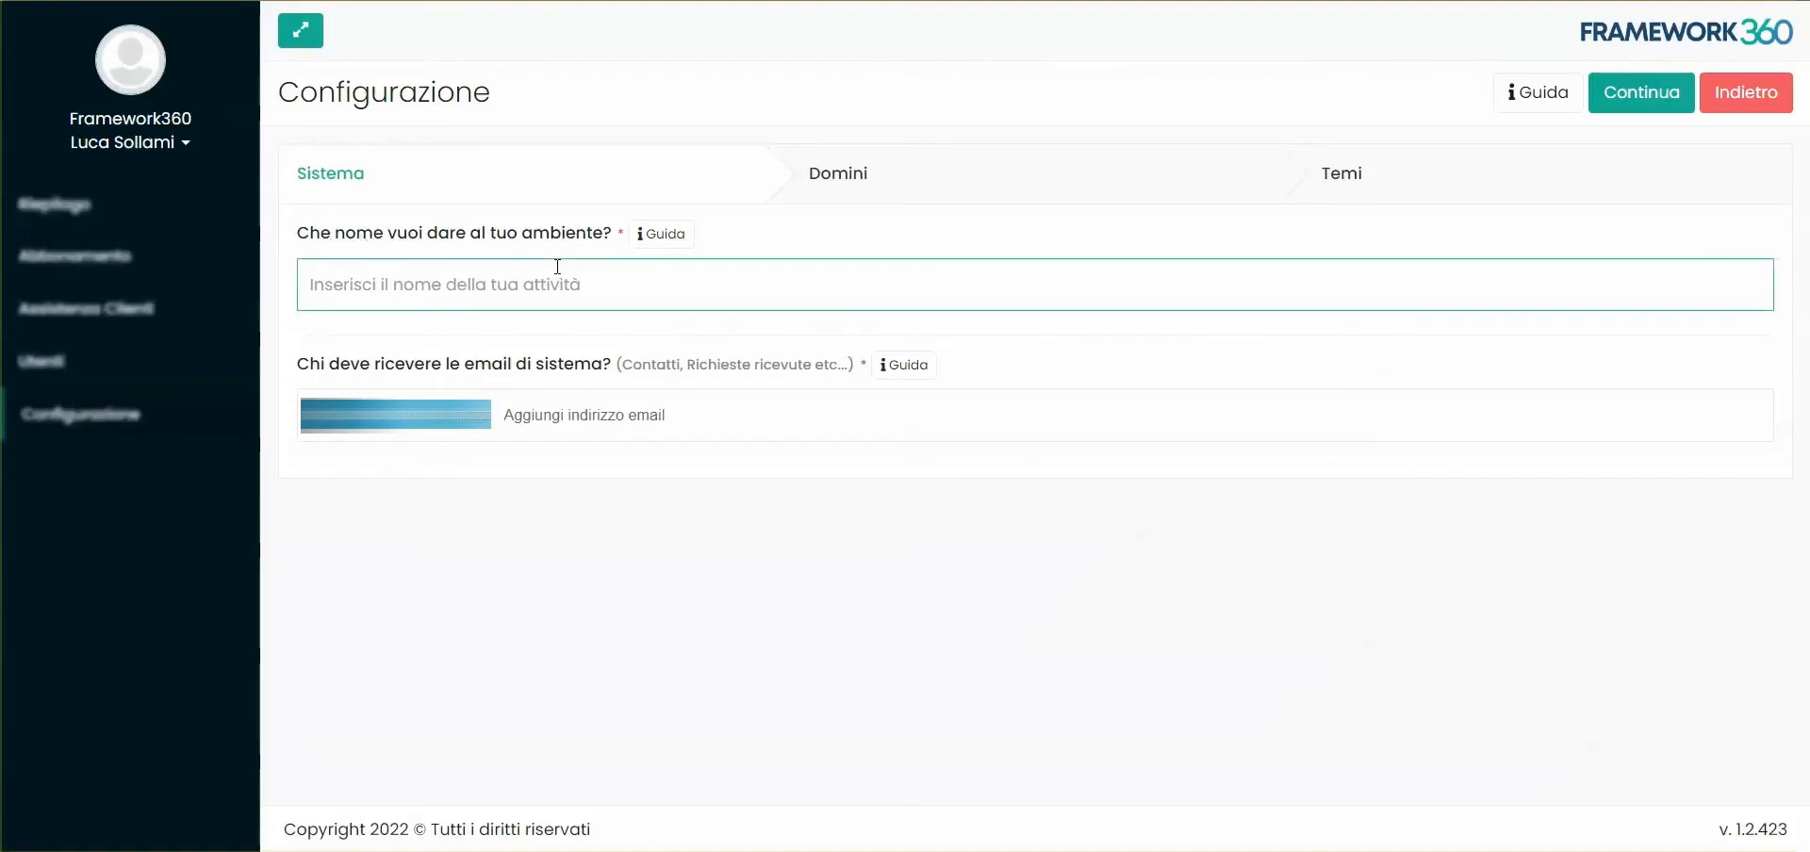
type("Hotel Milano")
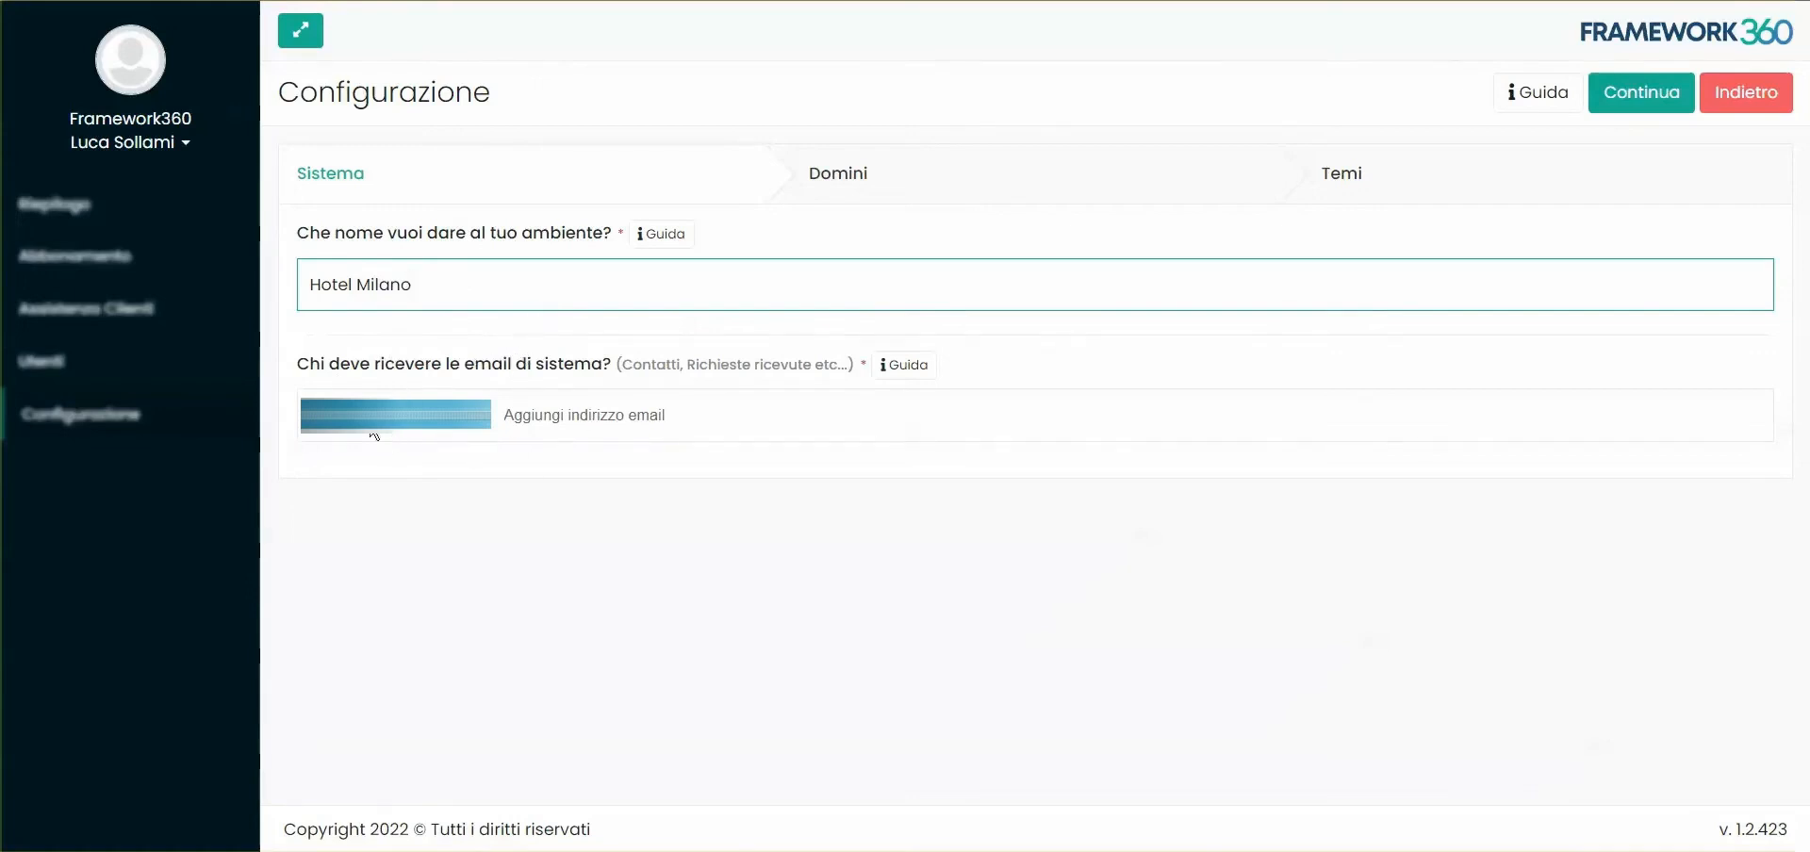
left_click(546, 412)
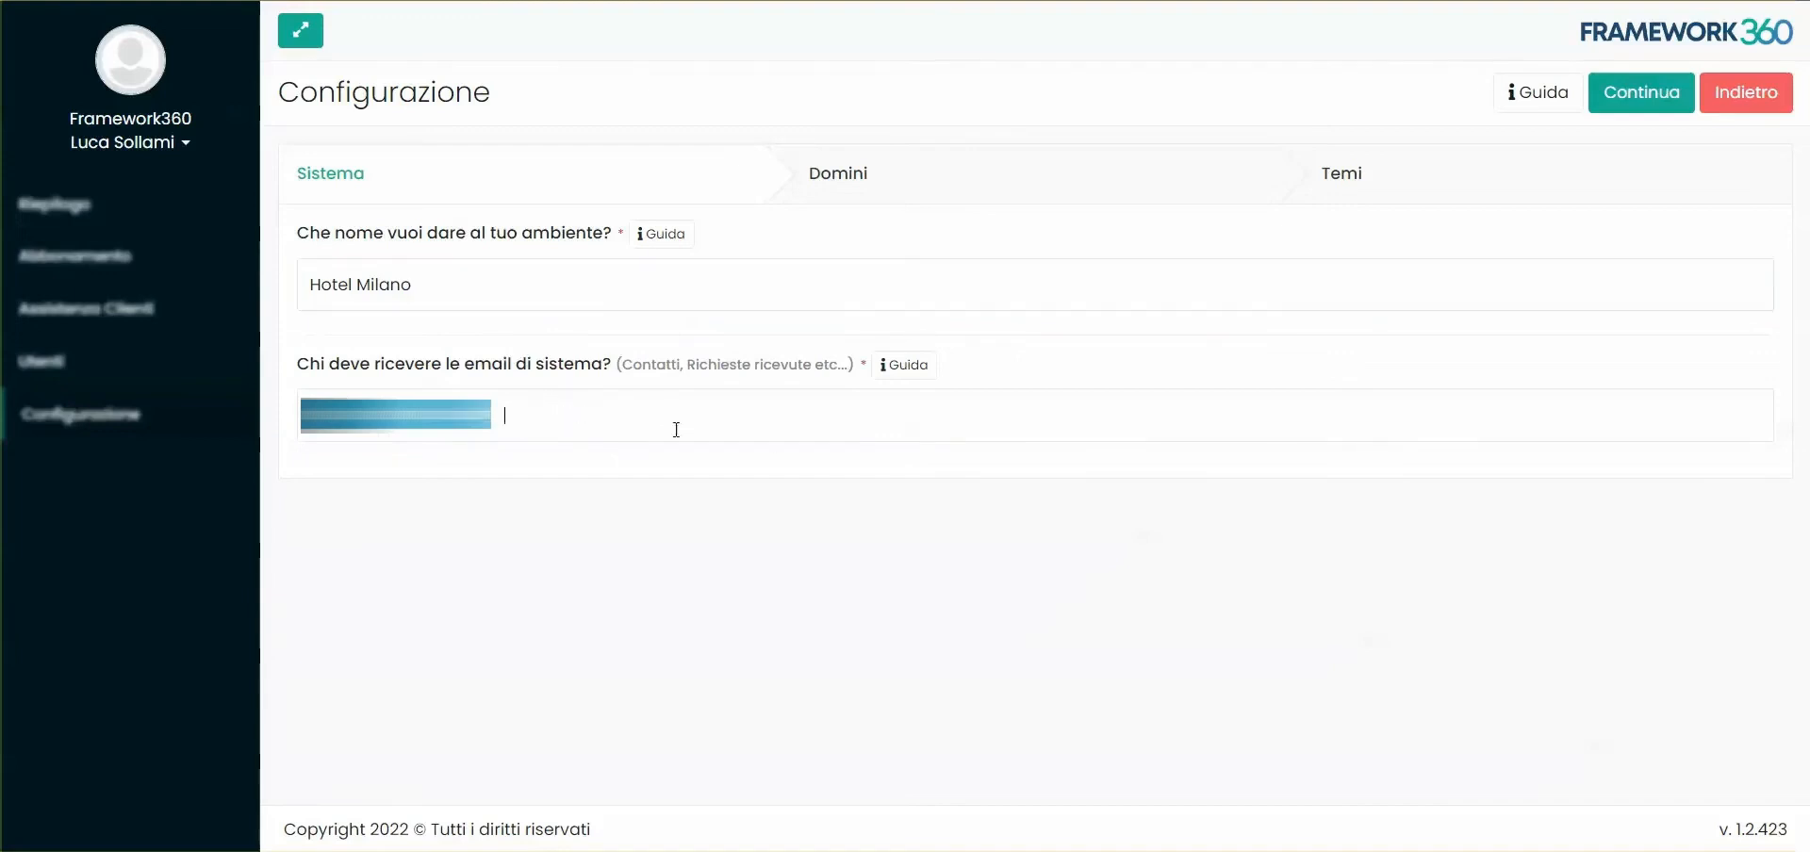
left_click(657, 481)
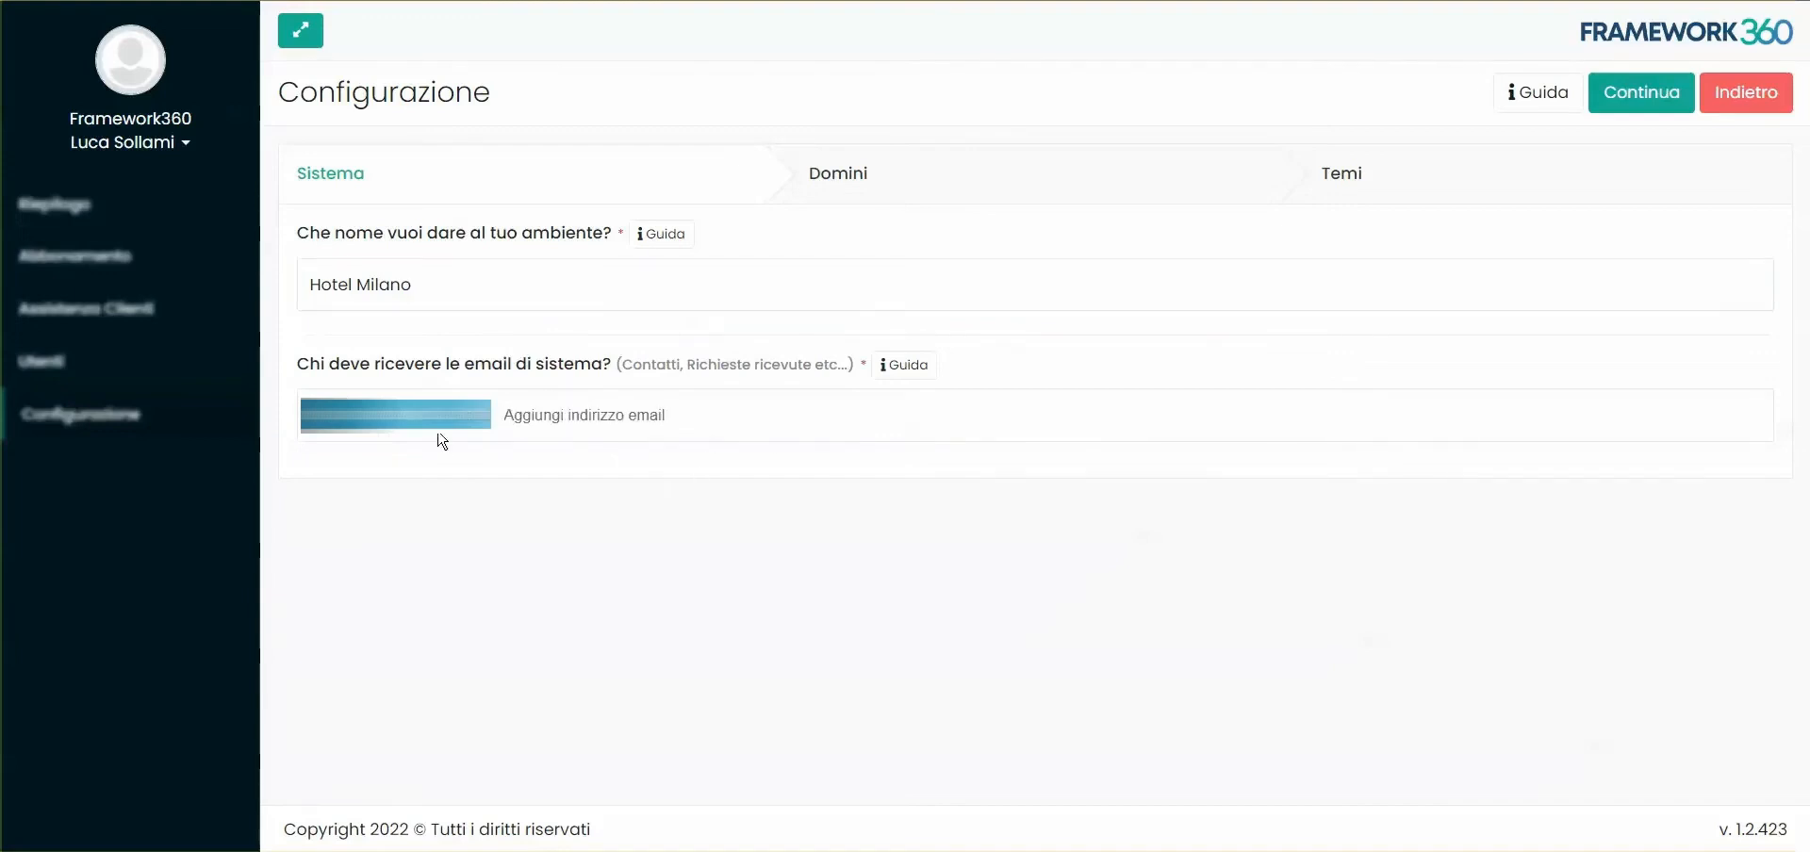
left_click(1626, 98)
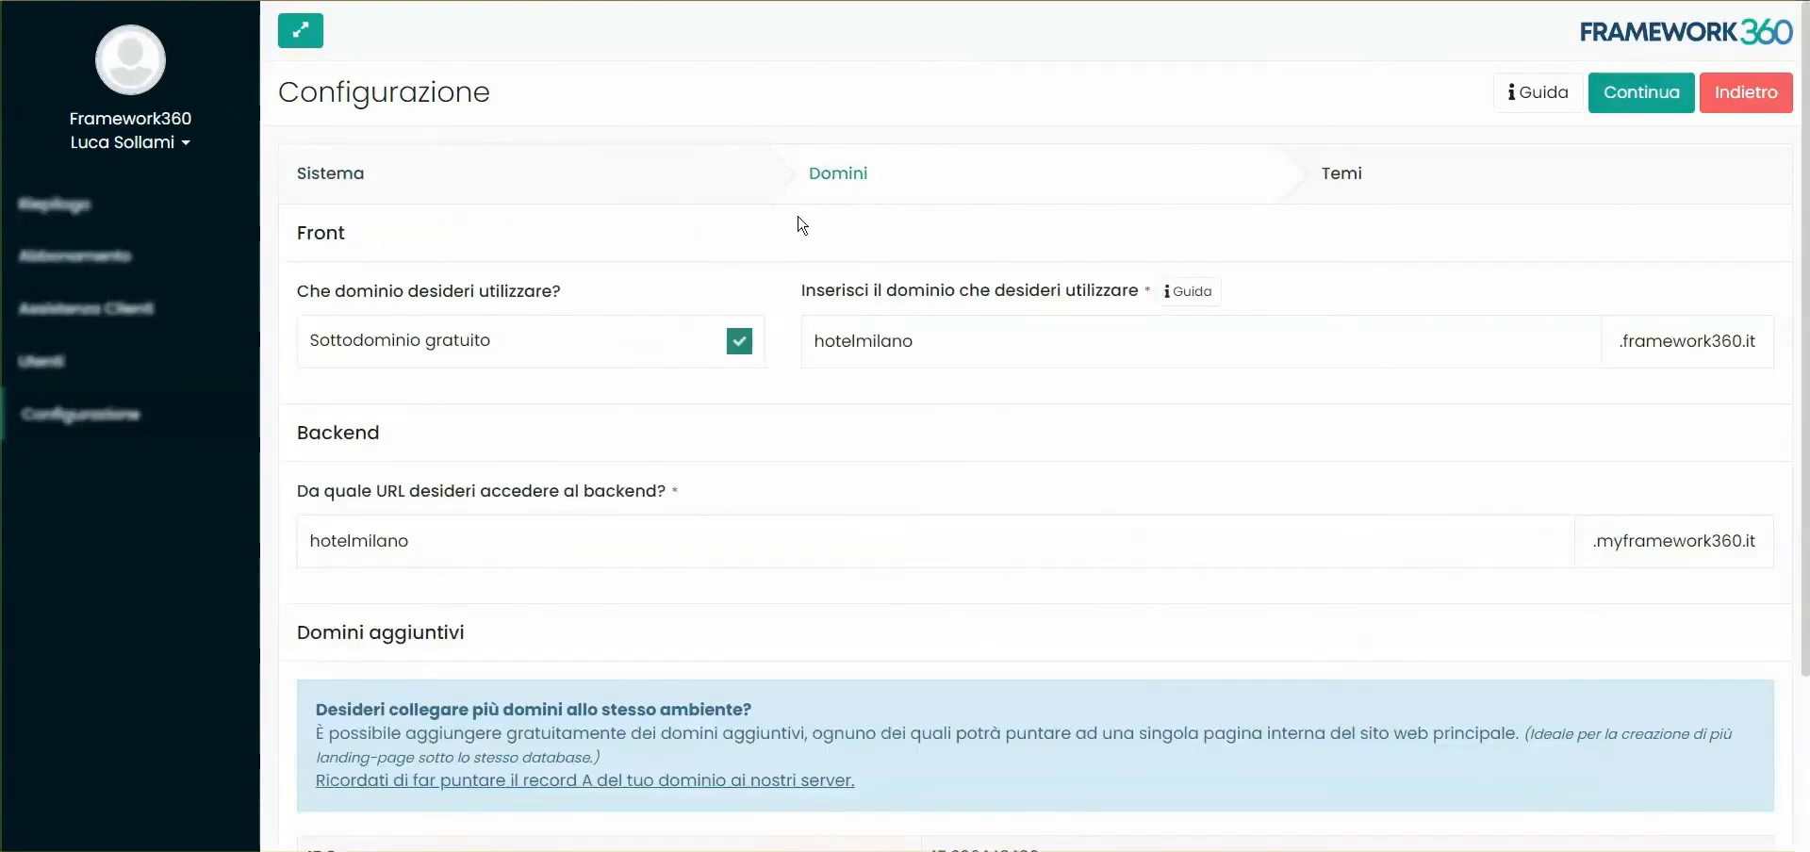
Step: Examine the front subdomain, the backend URL and the additional domain settings
scroll(995, 418, "down", 2)
scroll(968, 375, "up", 2)
double_click(856, 336)
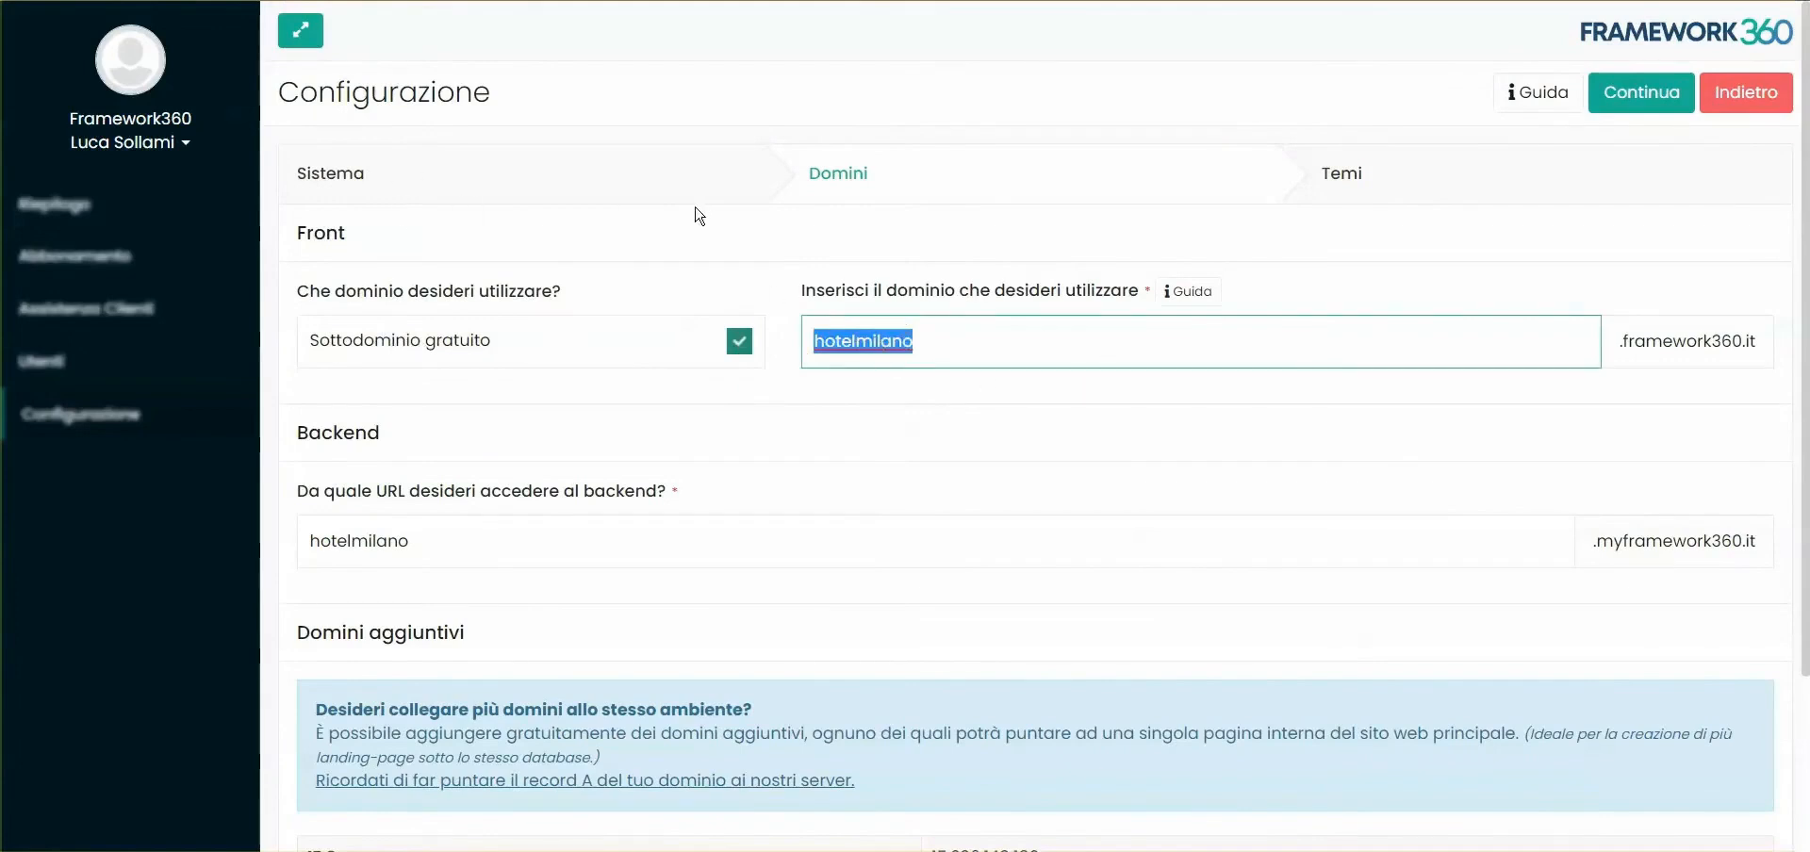
left_click_drag(1621, 346, 1768, 347)
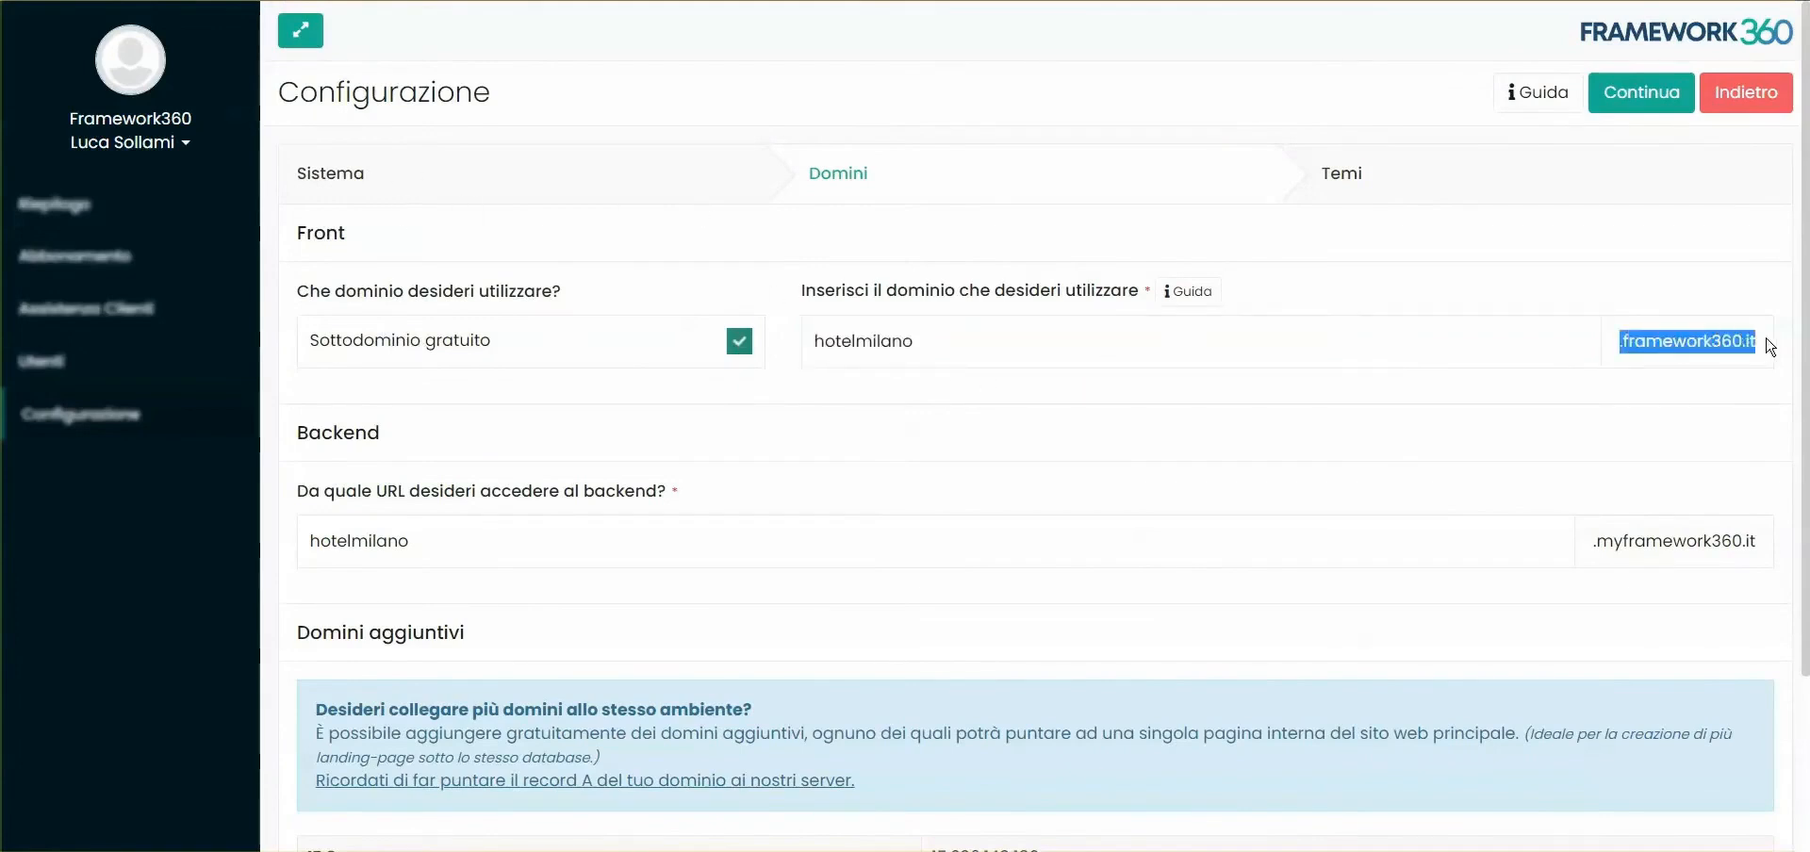
left_click(1739, 366)
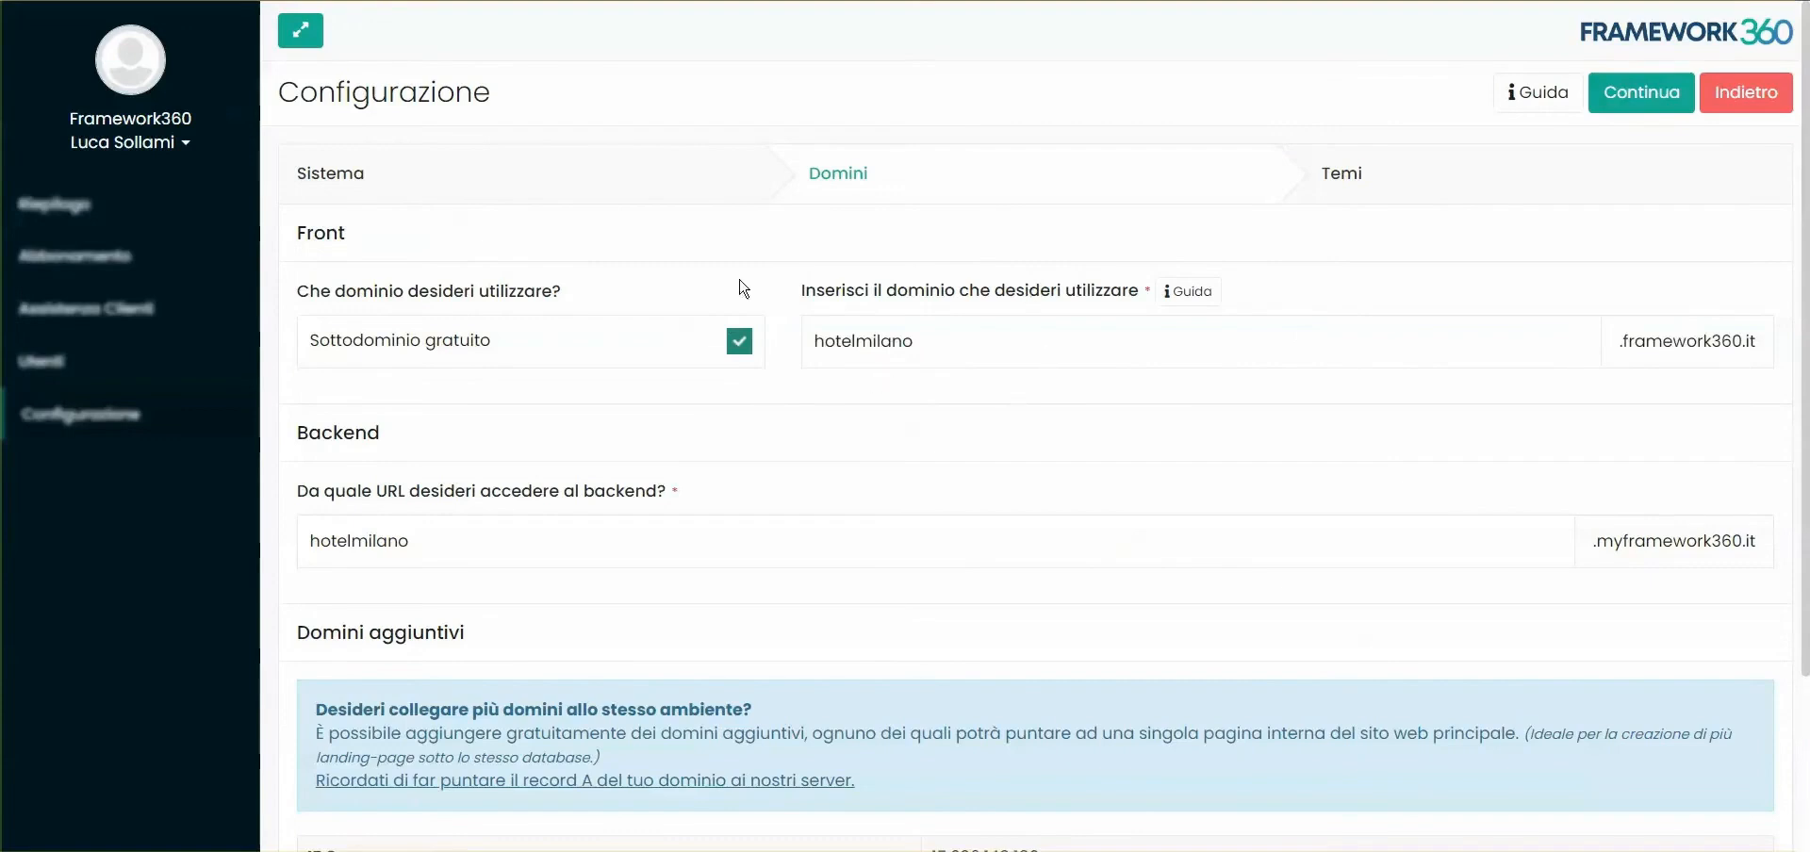
key("Tab")
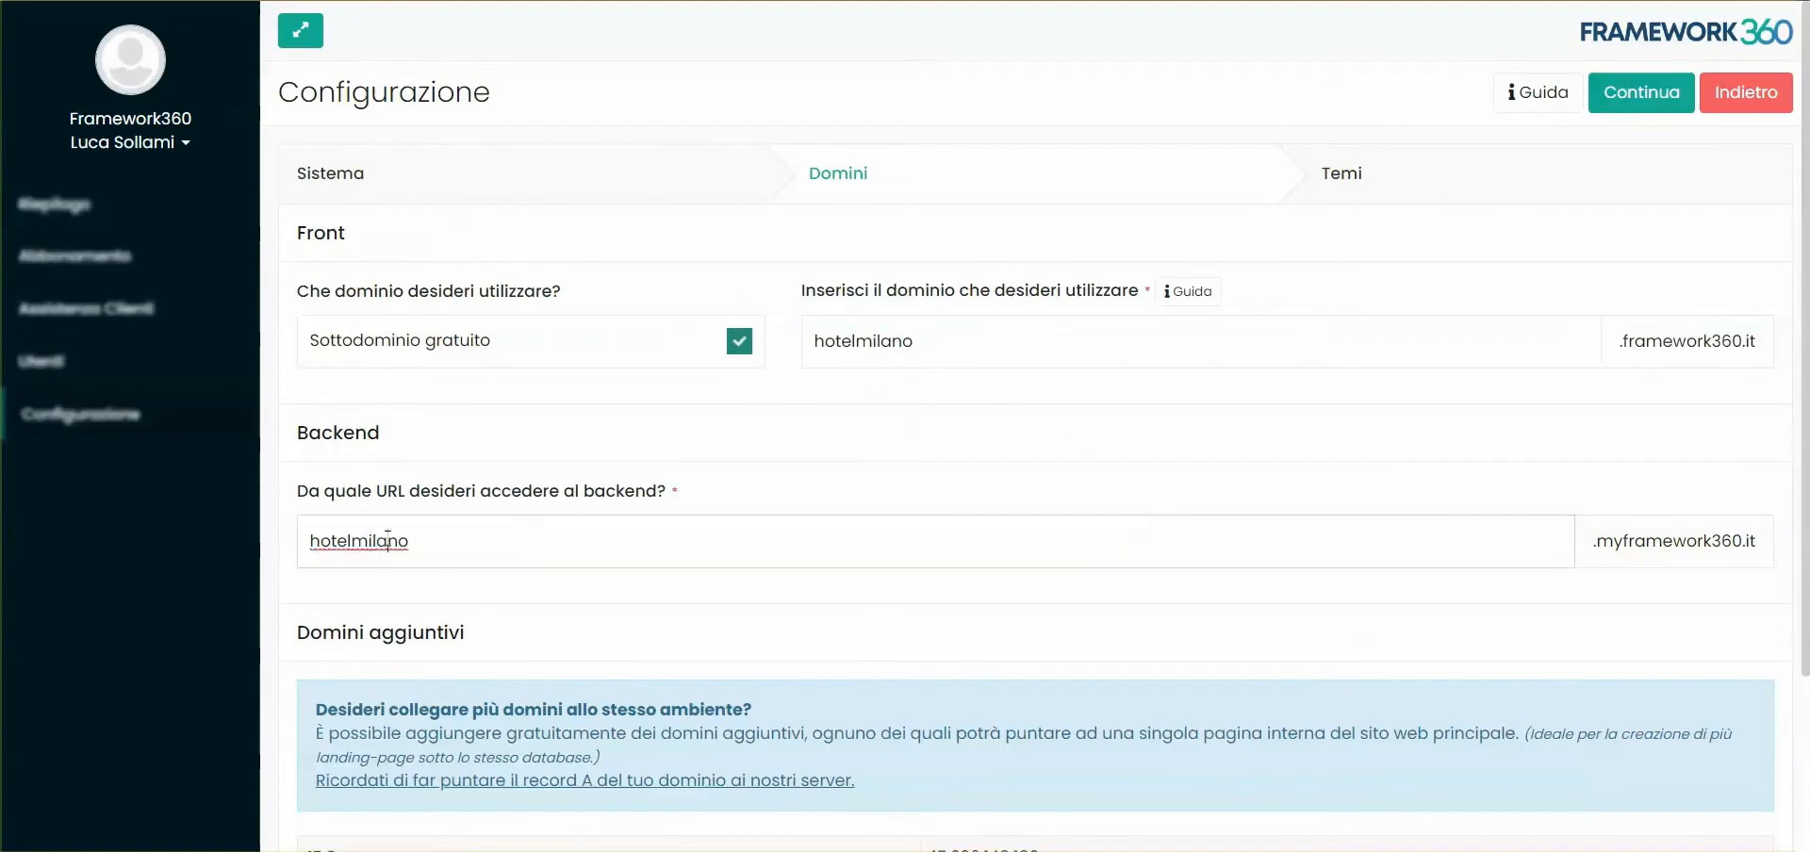
triple_click(1692, 555)
left_click(1608, 488)
scroll(1602, 492, "down", 3)
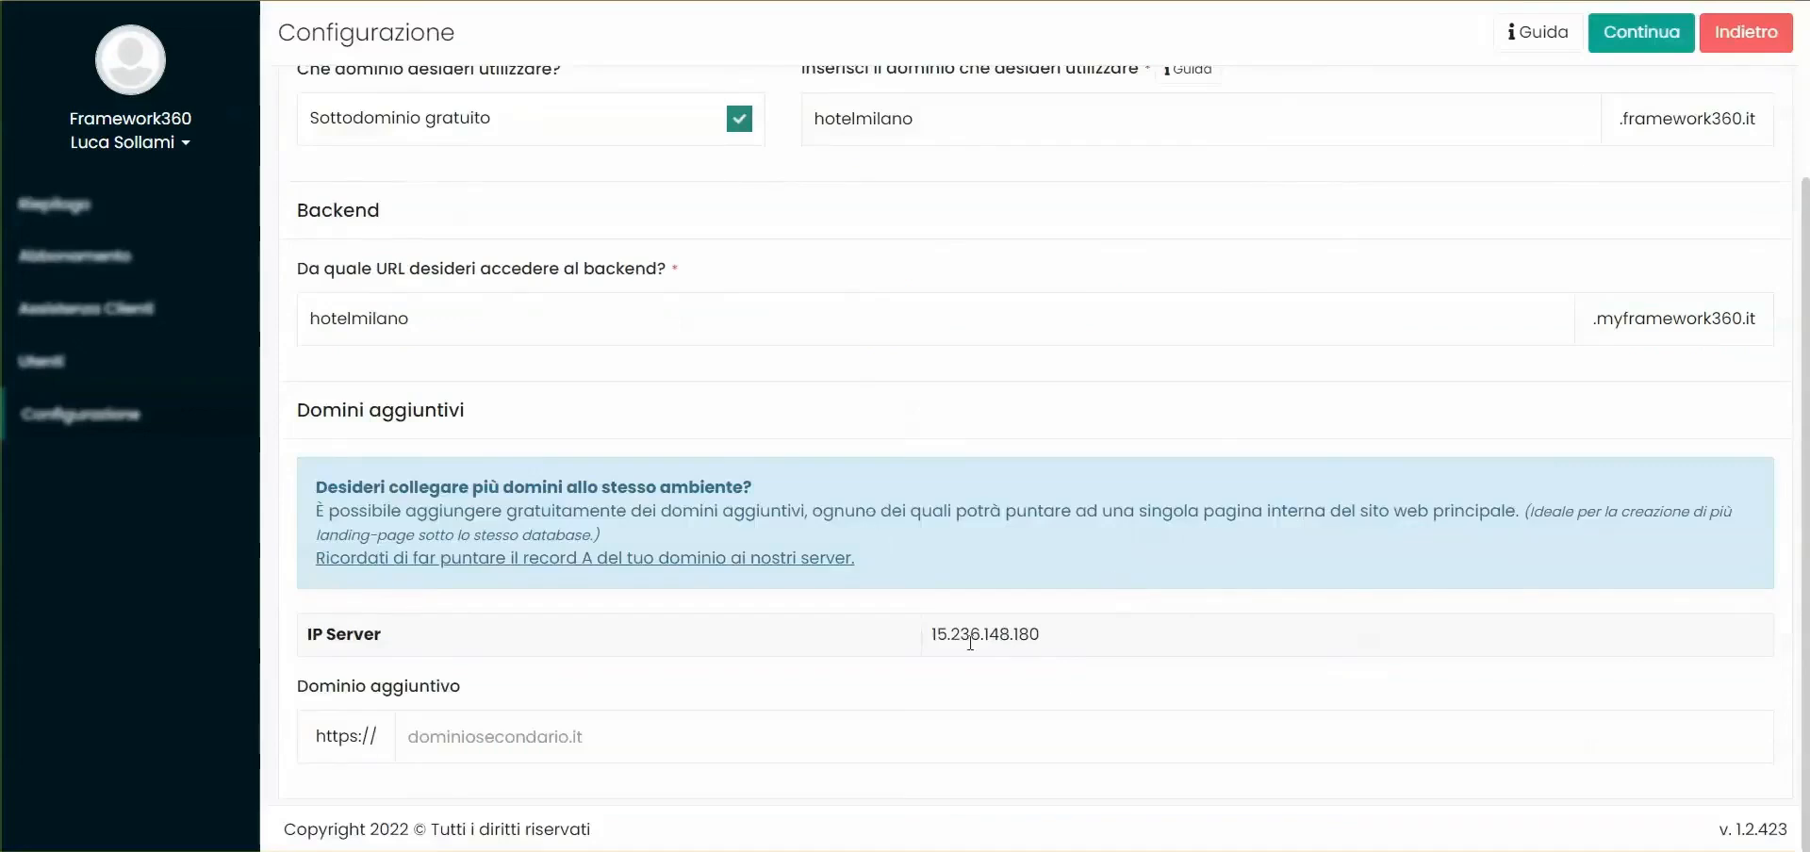
scroll(1046, 580, "up", 3)
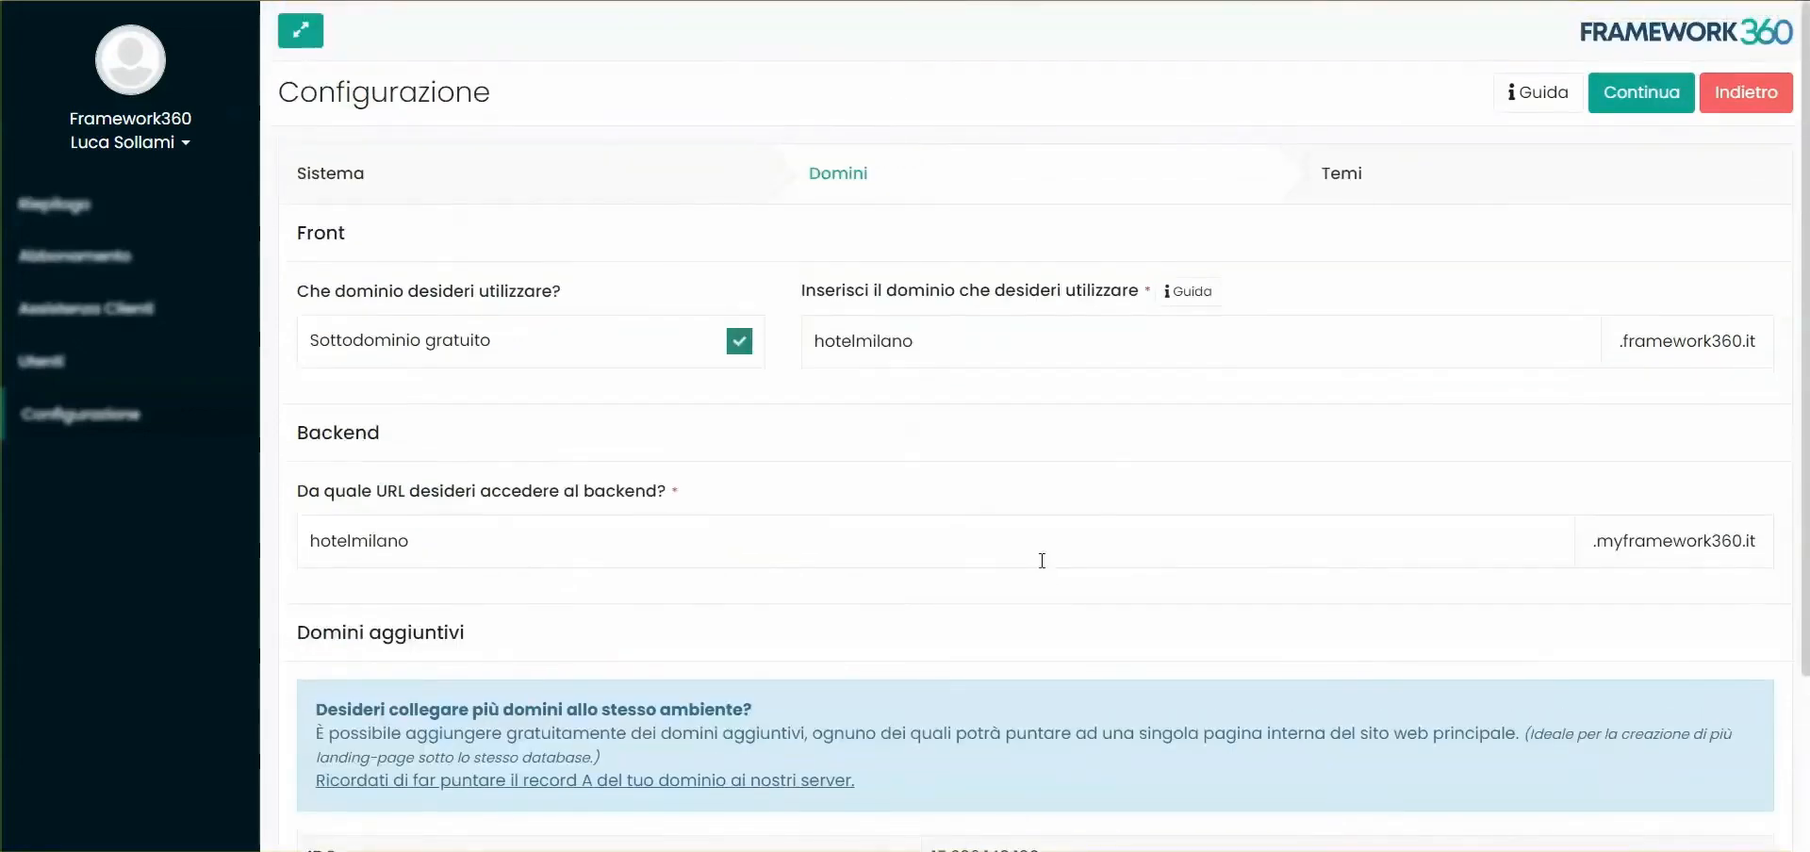
scroll(1041, 560, "down", 1)
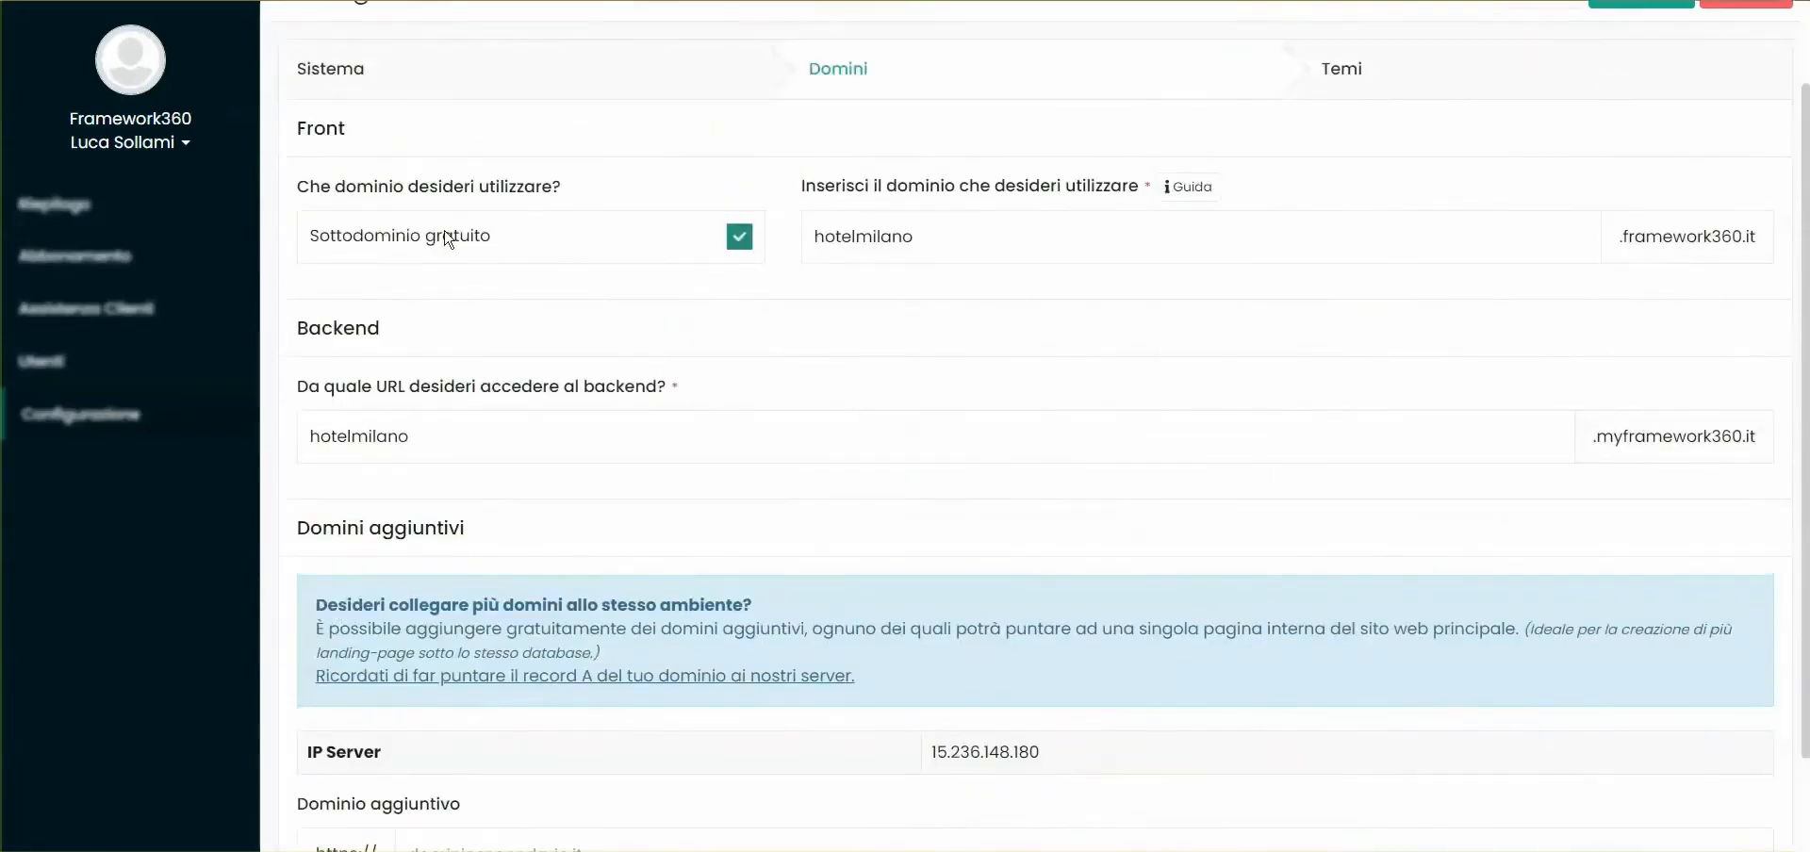
Step: Turn off the free subdomain and set the front domain to hotelmilano.it
left_click(739, 236)
left_click(976, 244)
type(".it")
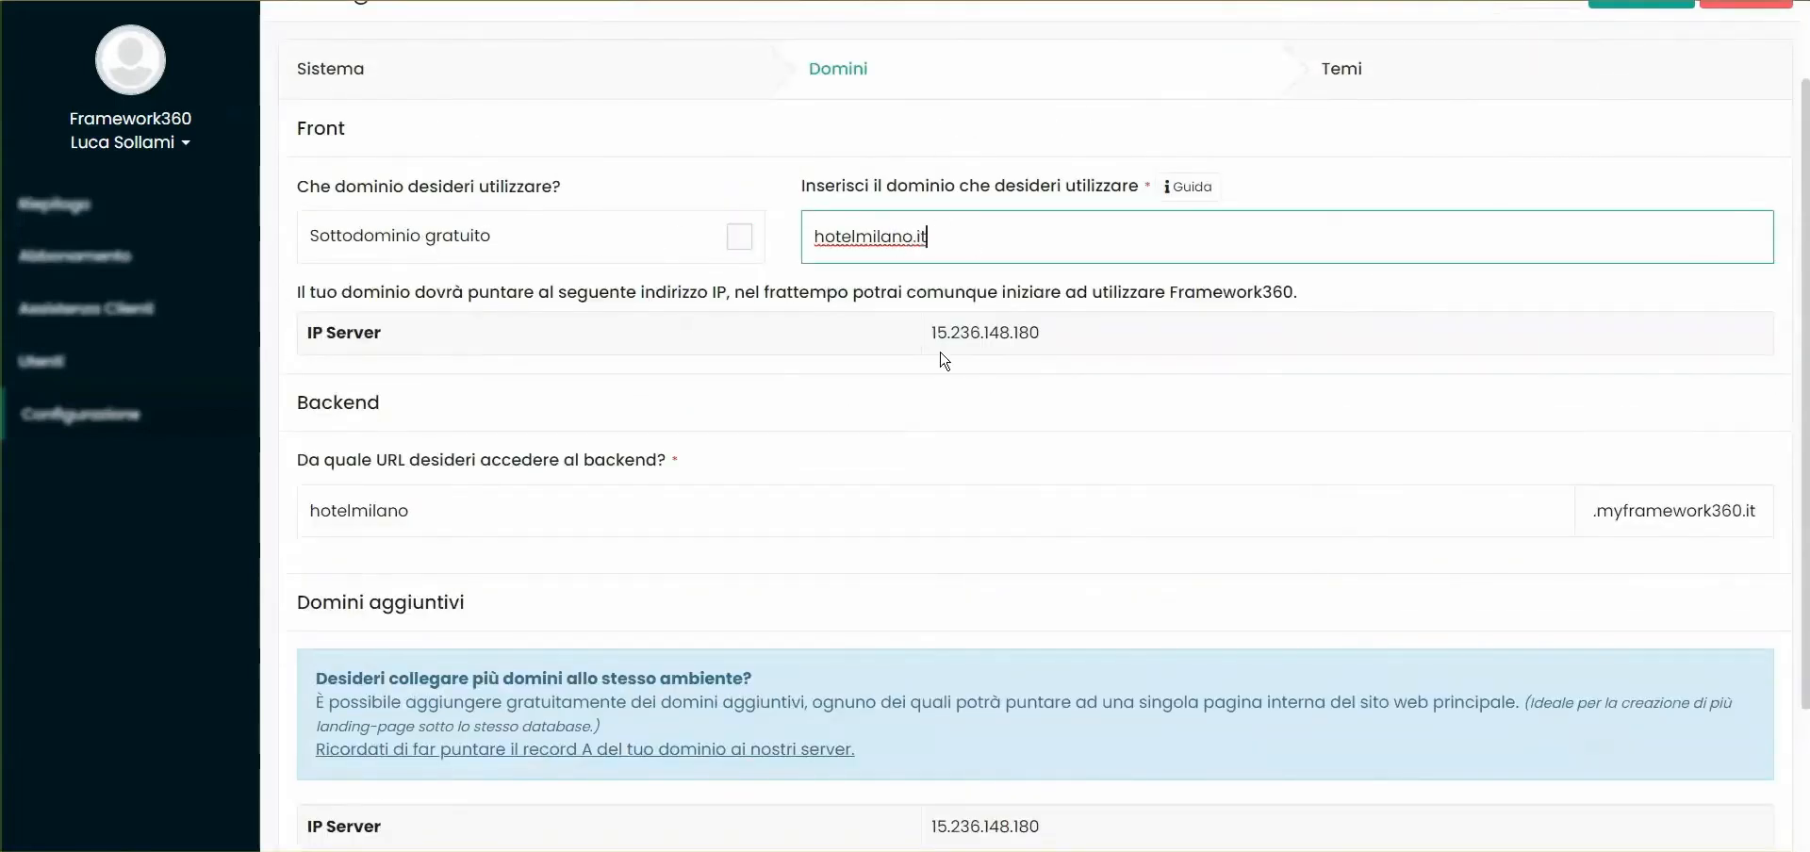
Step: Examine the server IP address that the custom domain and additional domains must point to
scroll(947, 363, "down", 2)
double_click(964, 628)
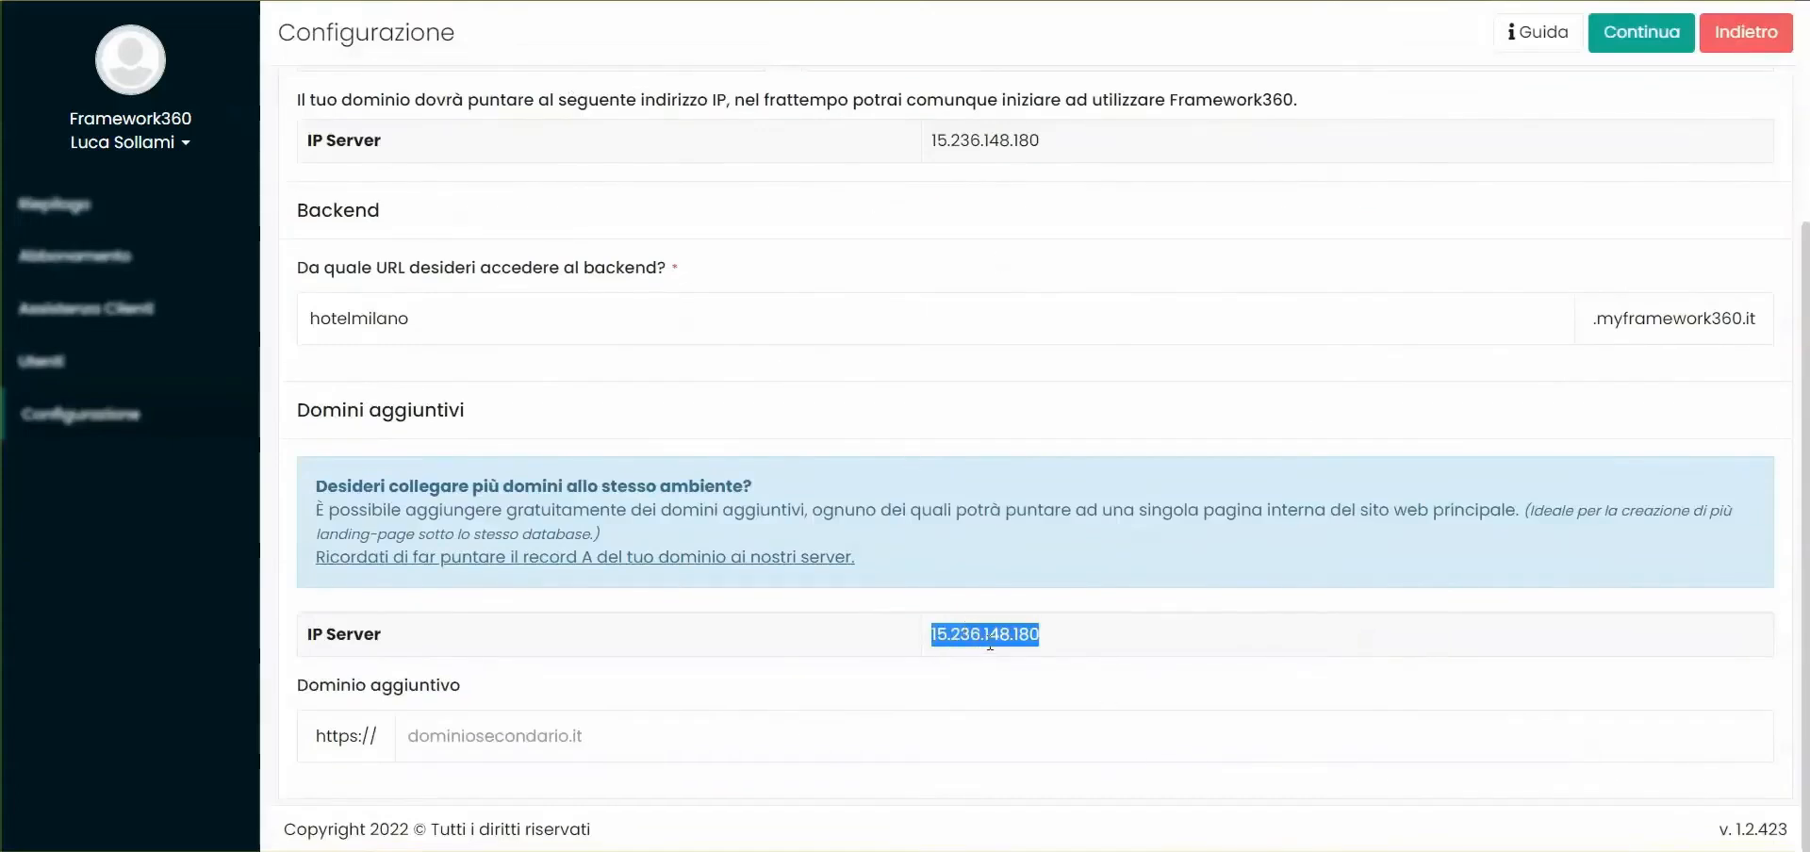
scroll(989, 645, "up", 3)
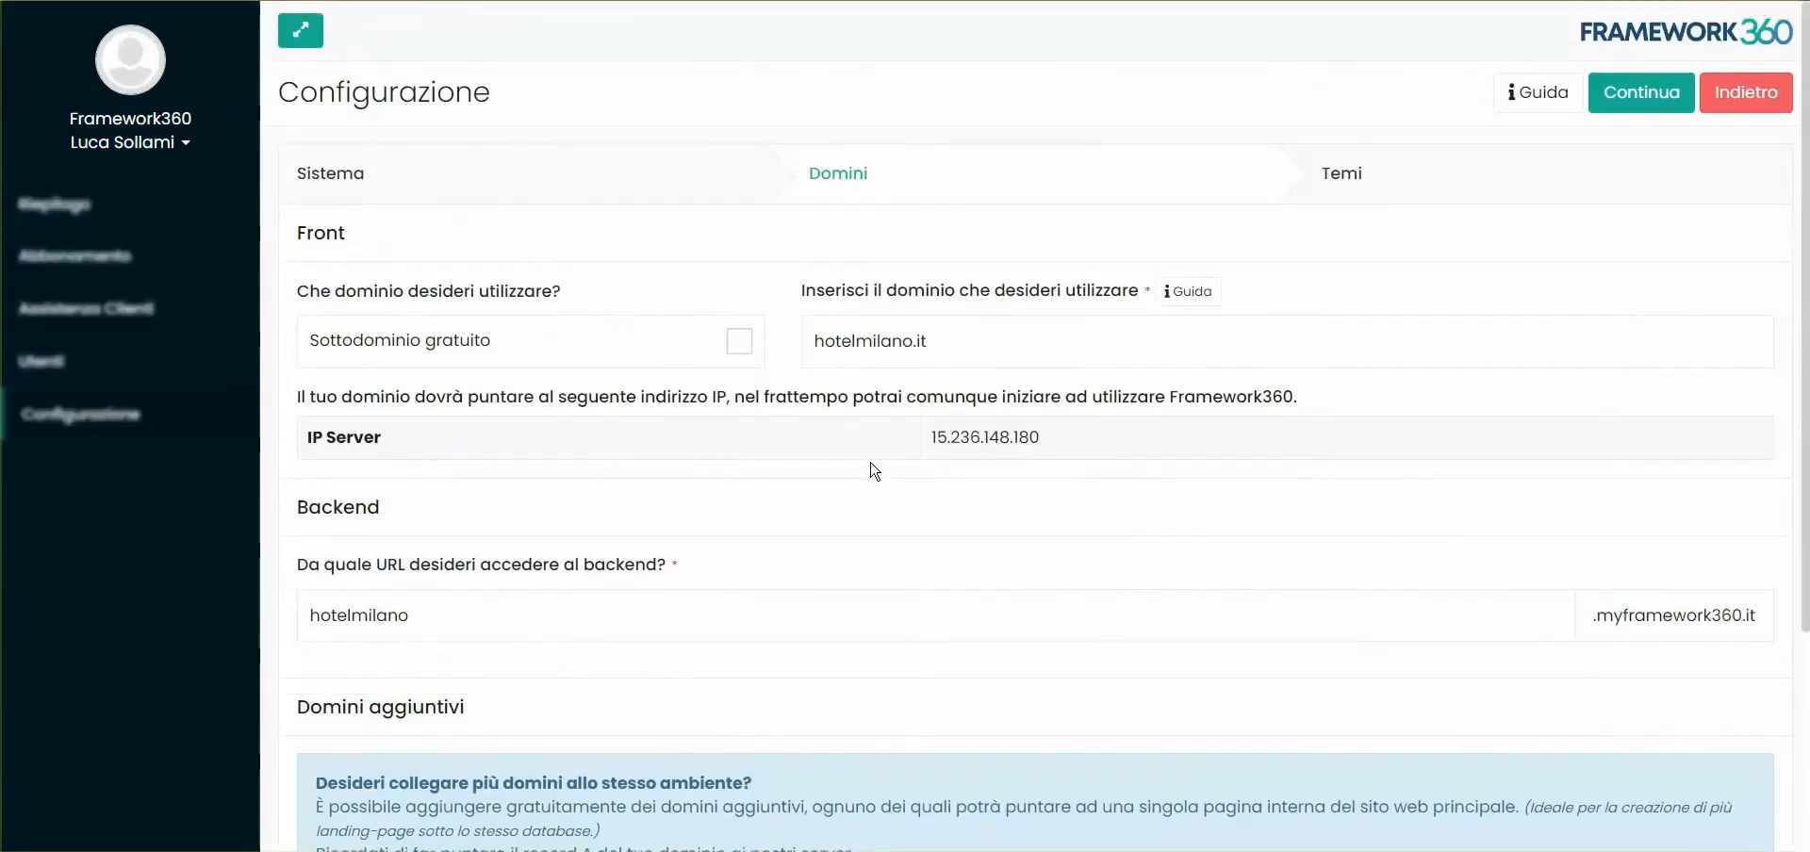
scroll(1091, 444, "down", 1)
scroll(1094, 444, "up", 1)
double_click(842, 338)
double_click(997, 441)
left_click(954, 488)
Step: Continue to the theme settings, browse the available themes and keep the demo data import enabled
left_click(1624, 109)
scroll(606, 357, "down", 2)
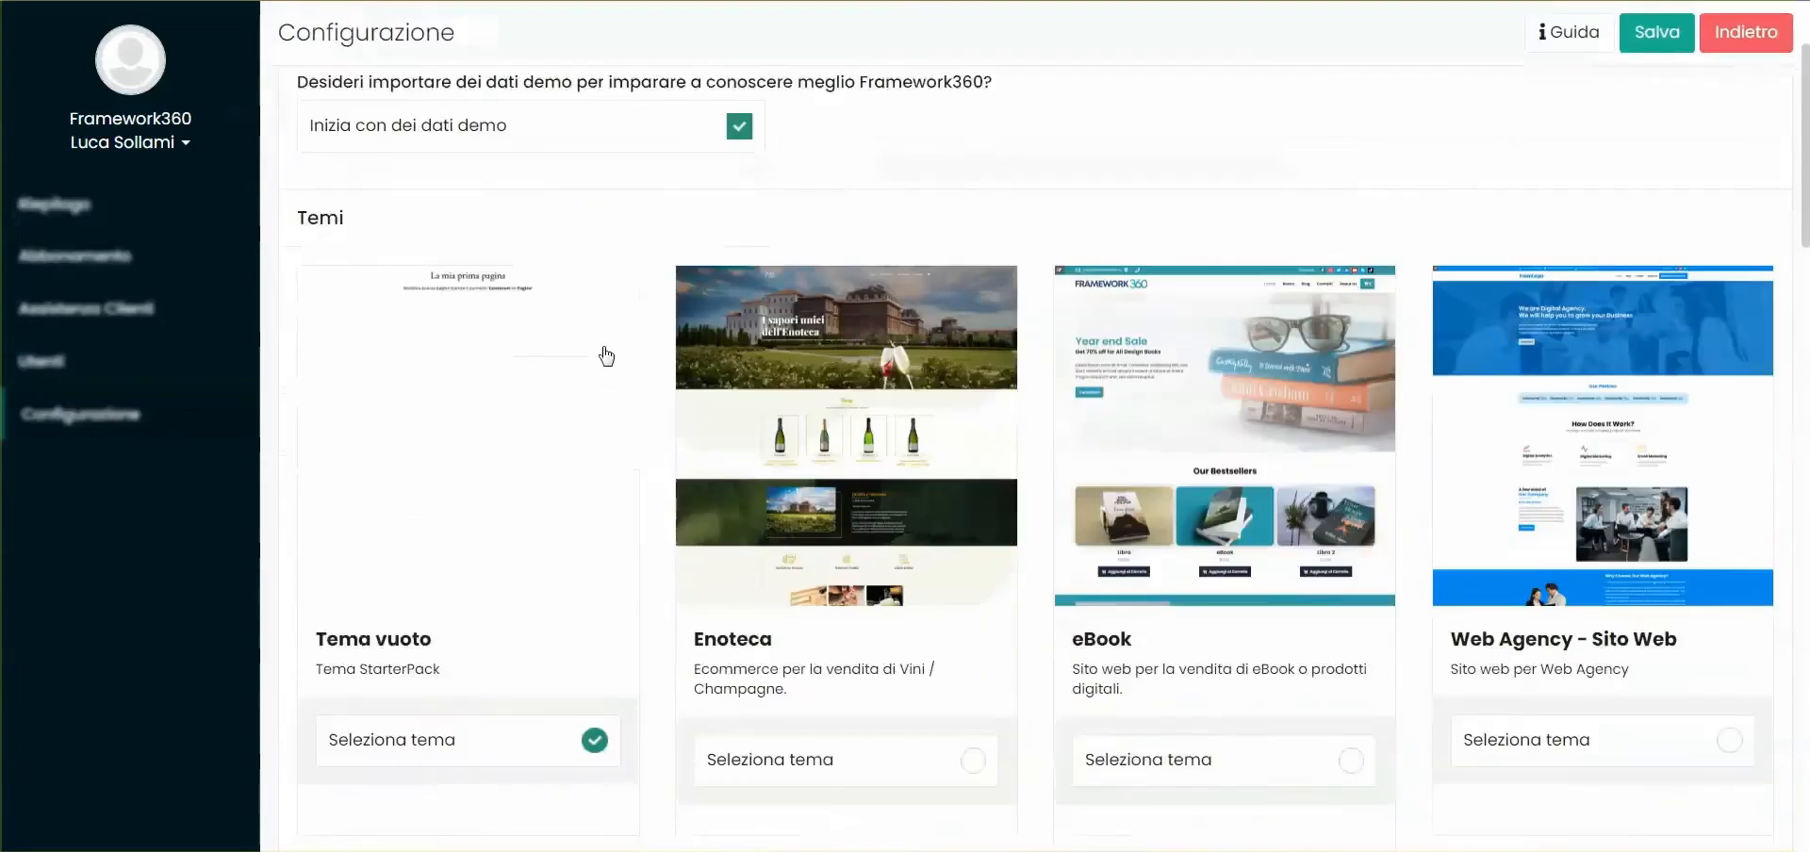
scroll(1644, 500, "down", 7)
scroll(1168, 540, "up", 9)
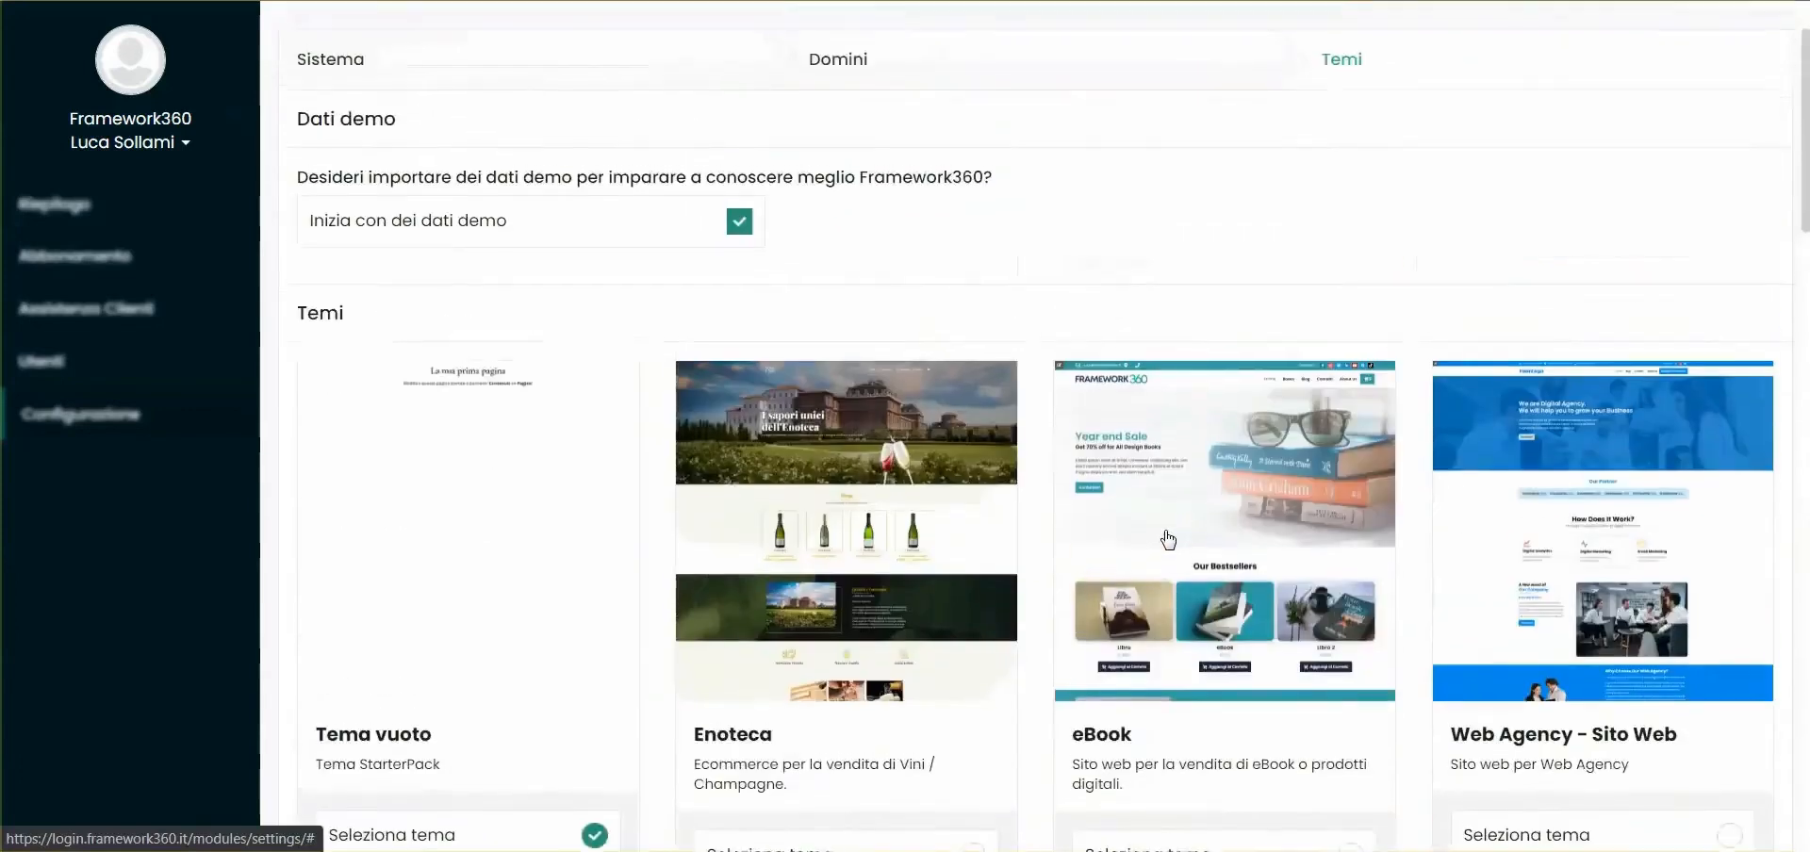
scroll(1168, 540, "up", 1)
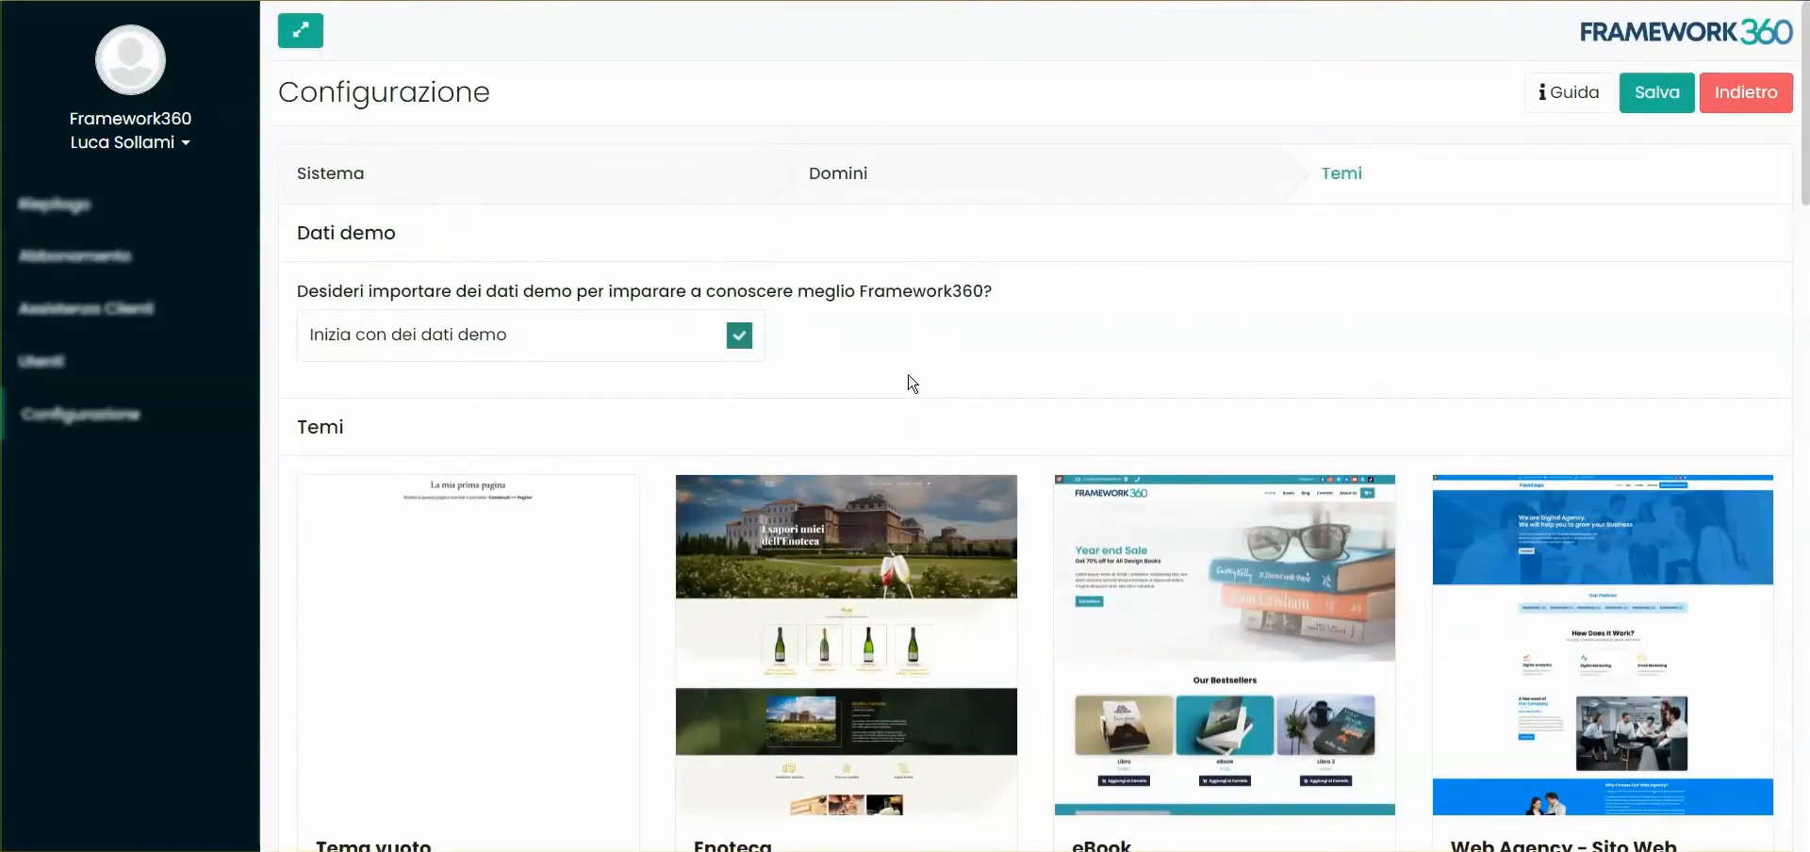
left_click_drag(312, 336, 490, 341)
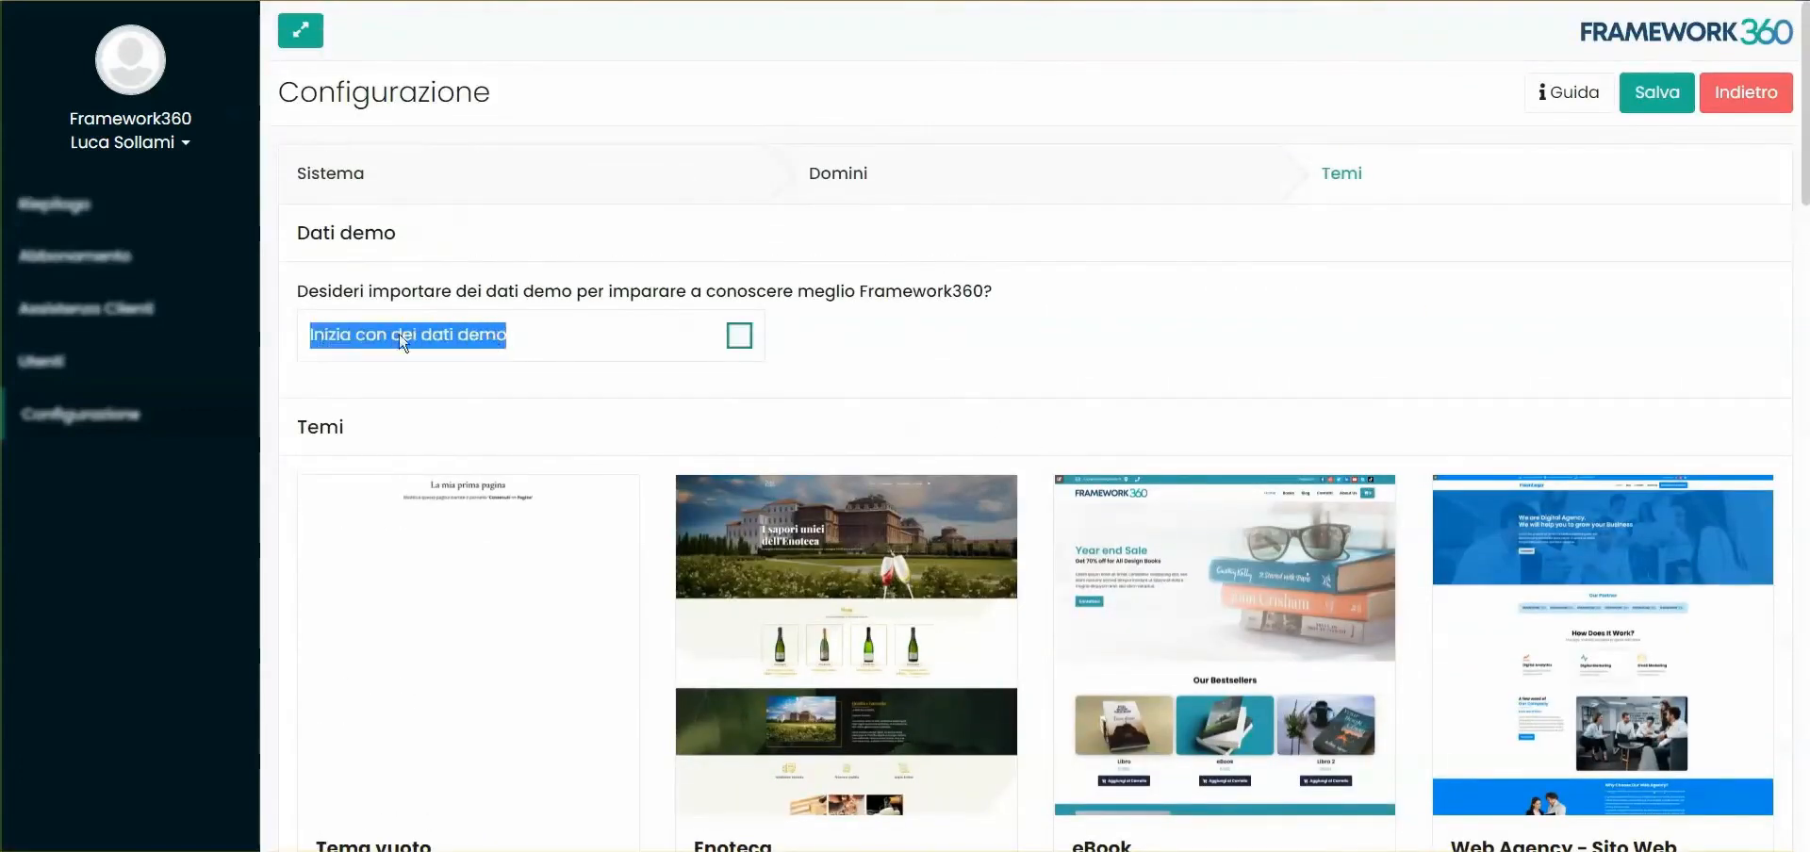
left_click(558, 355)
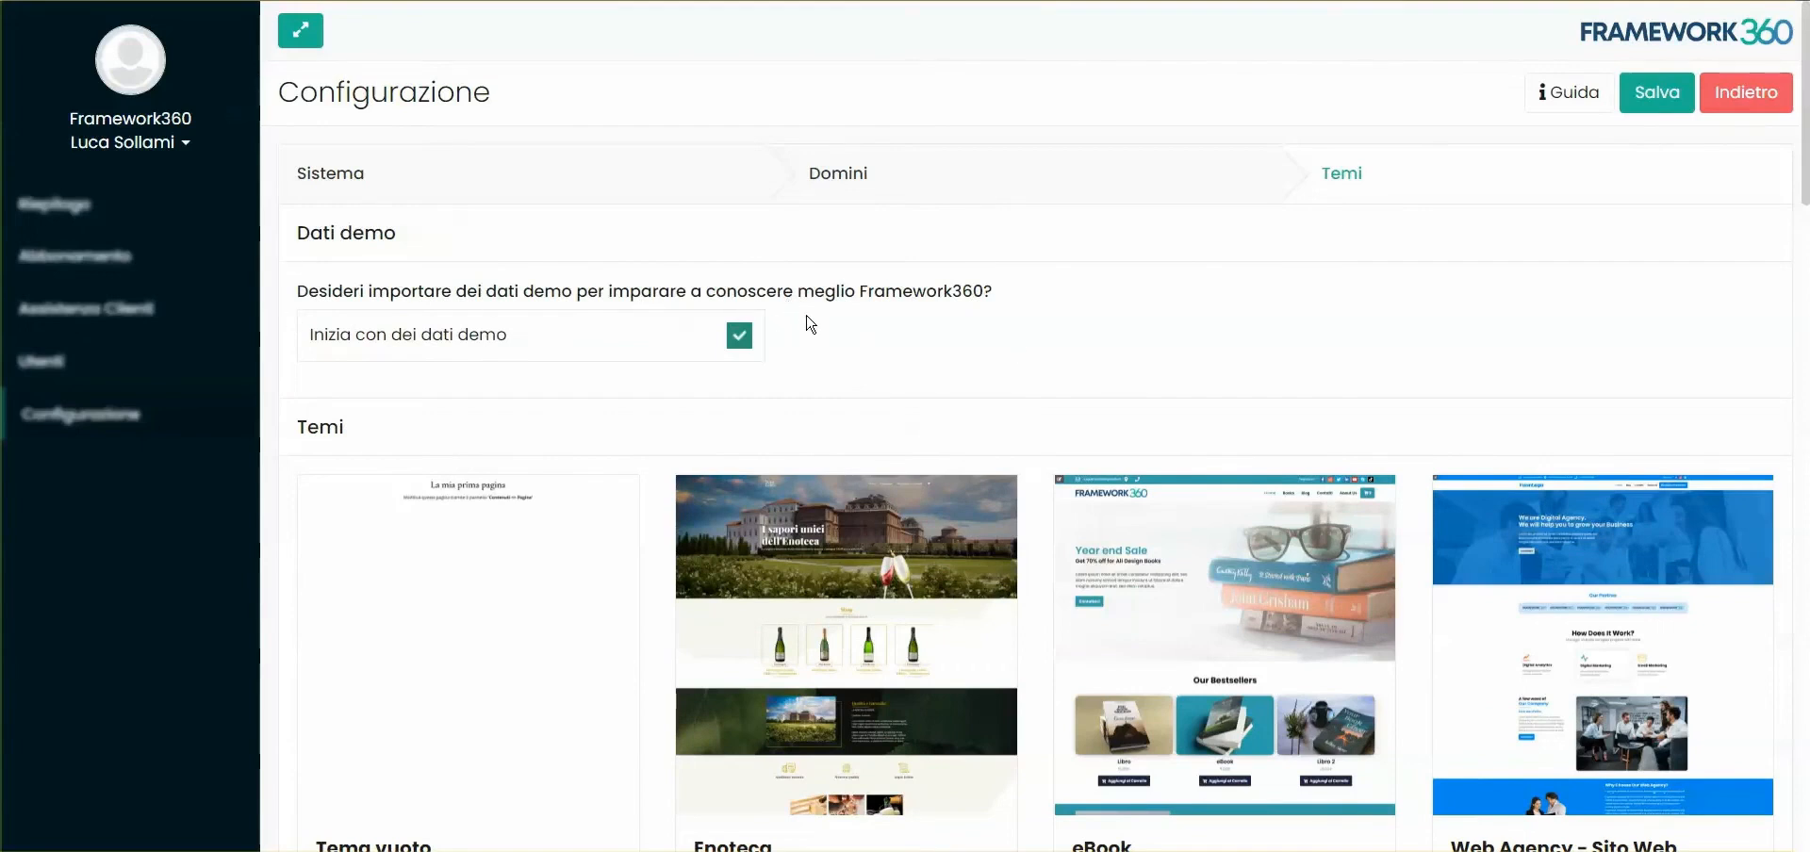
Step: Select the Enoteca theme for the environment
scroll(808, 335, "down", 3)
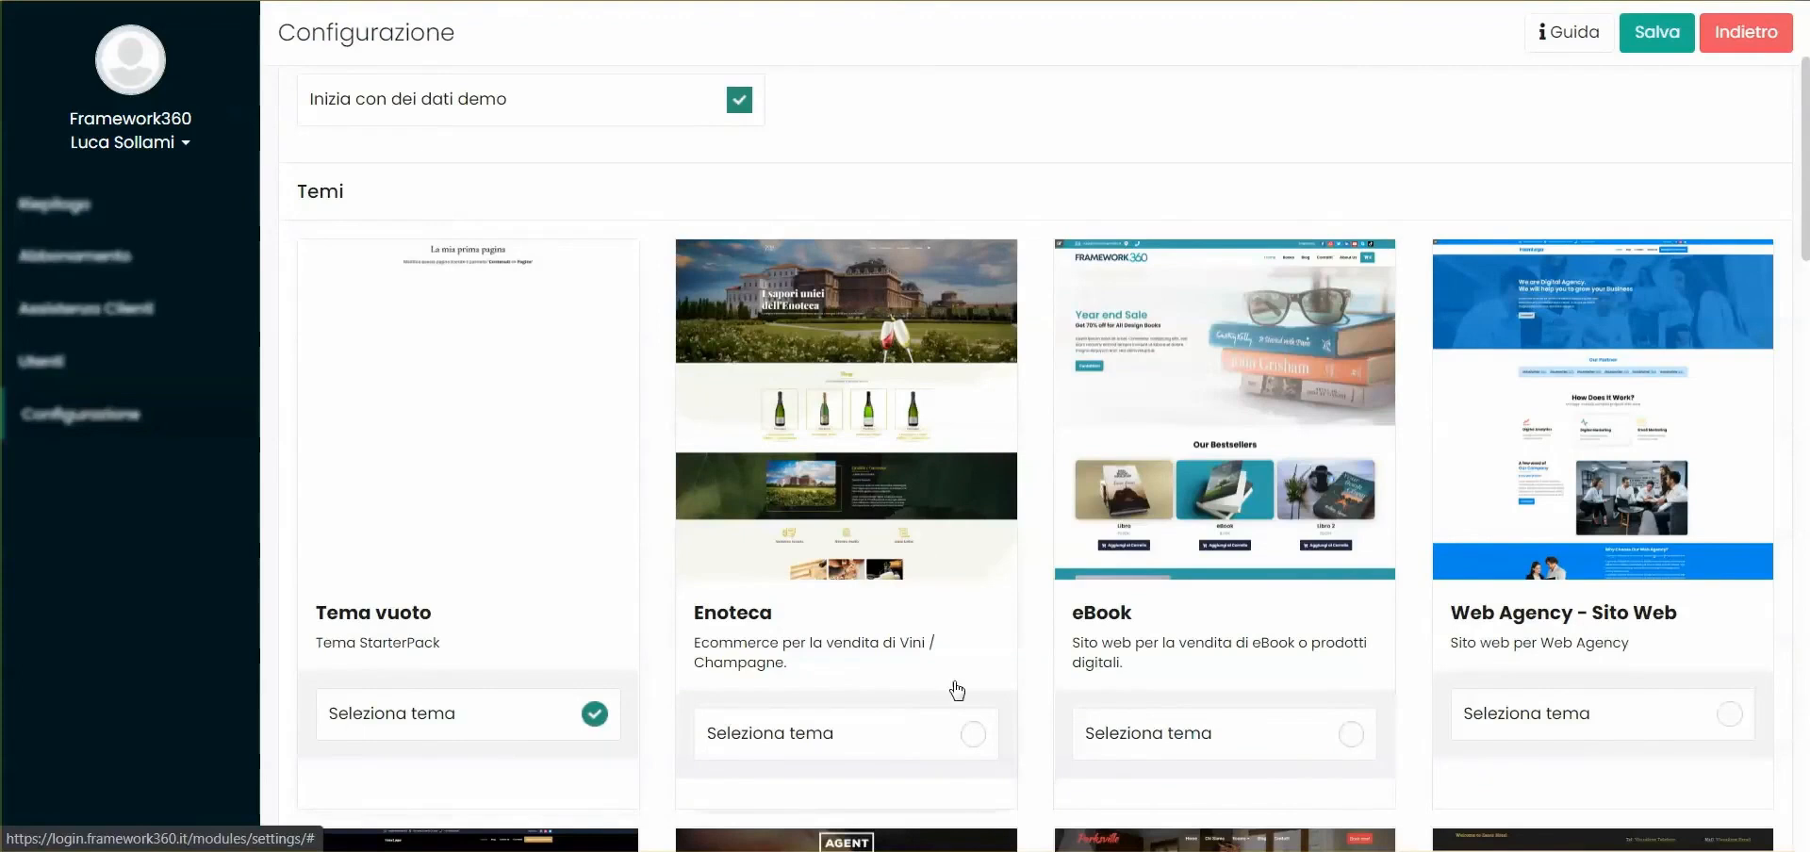
left_click(819, 736)
left_click(1282, 735)
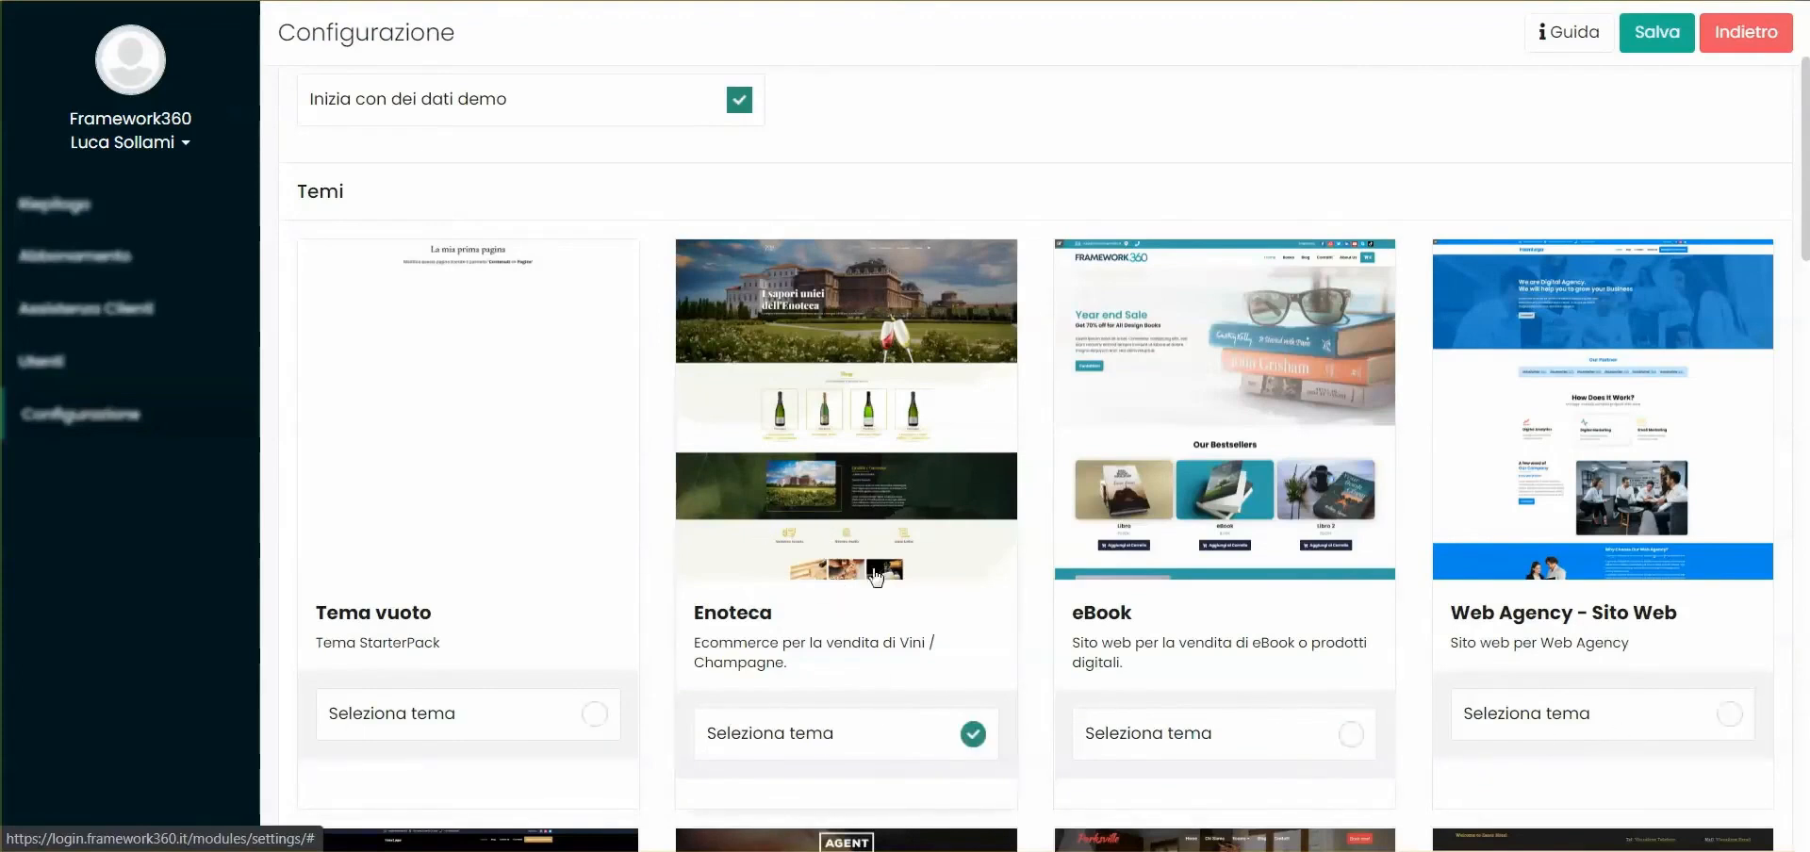
Step: Open the live preview of the Enoteca theme and examine its home page and shopping cart
left_click(829, 611)
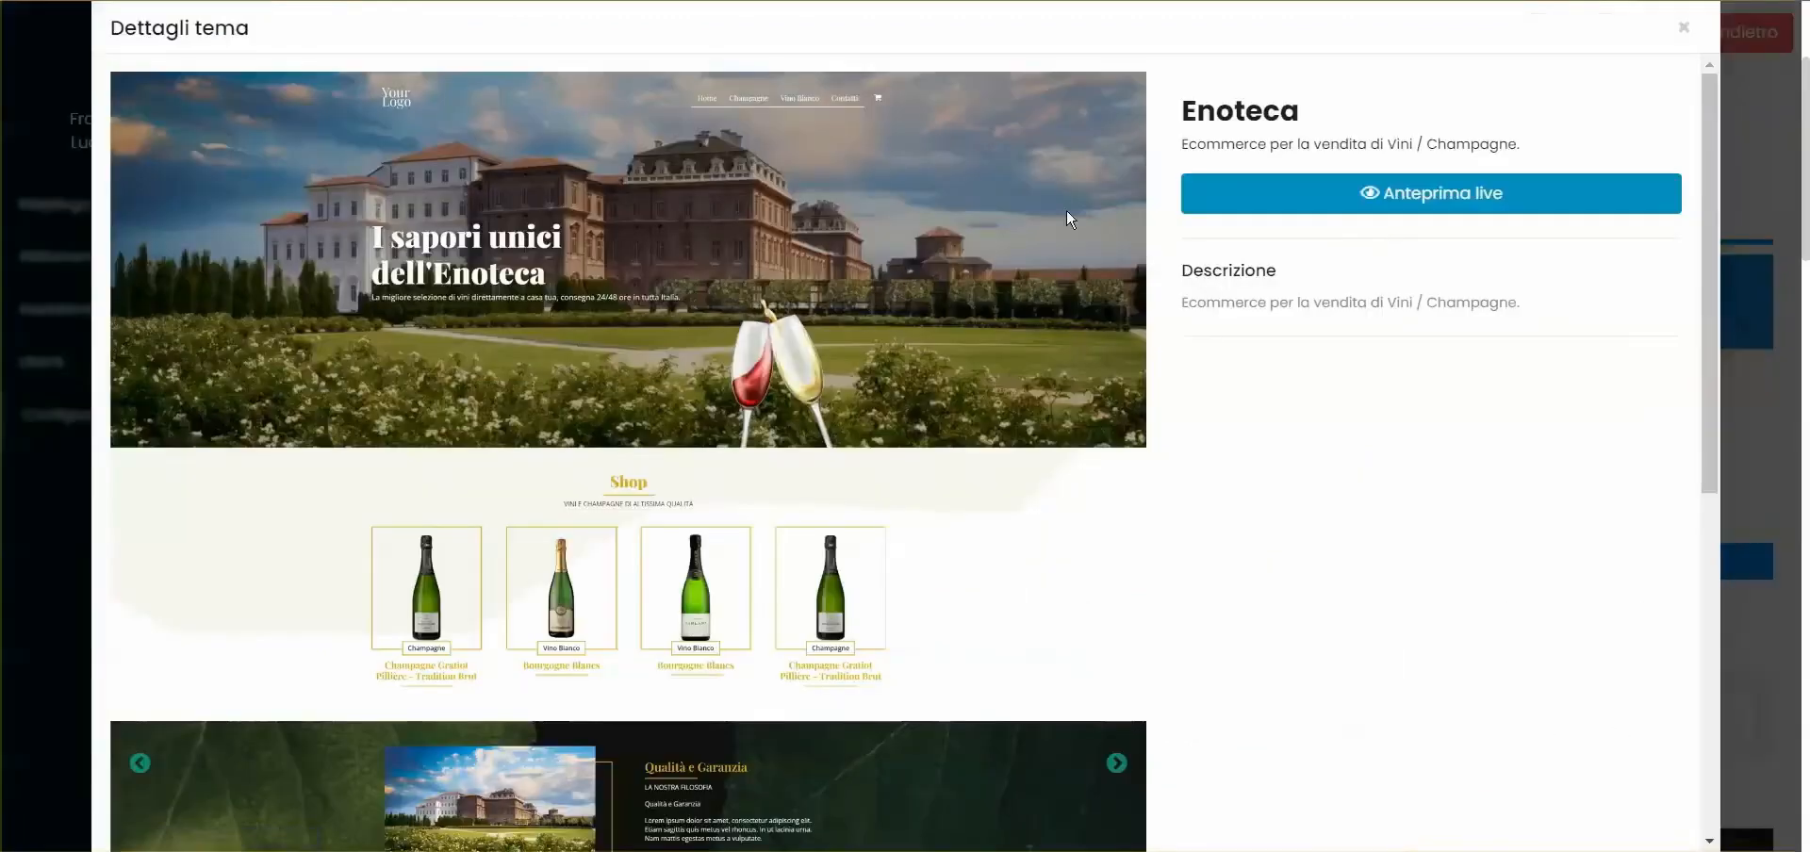
left_click(1425, 201)
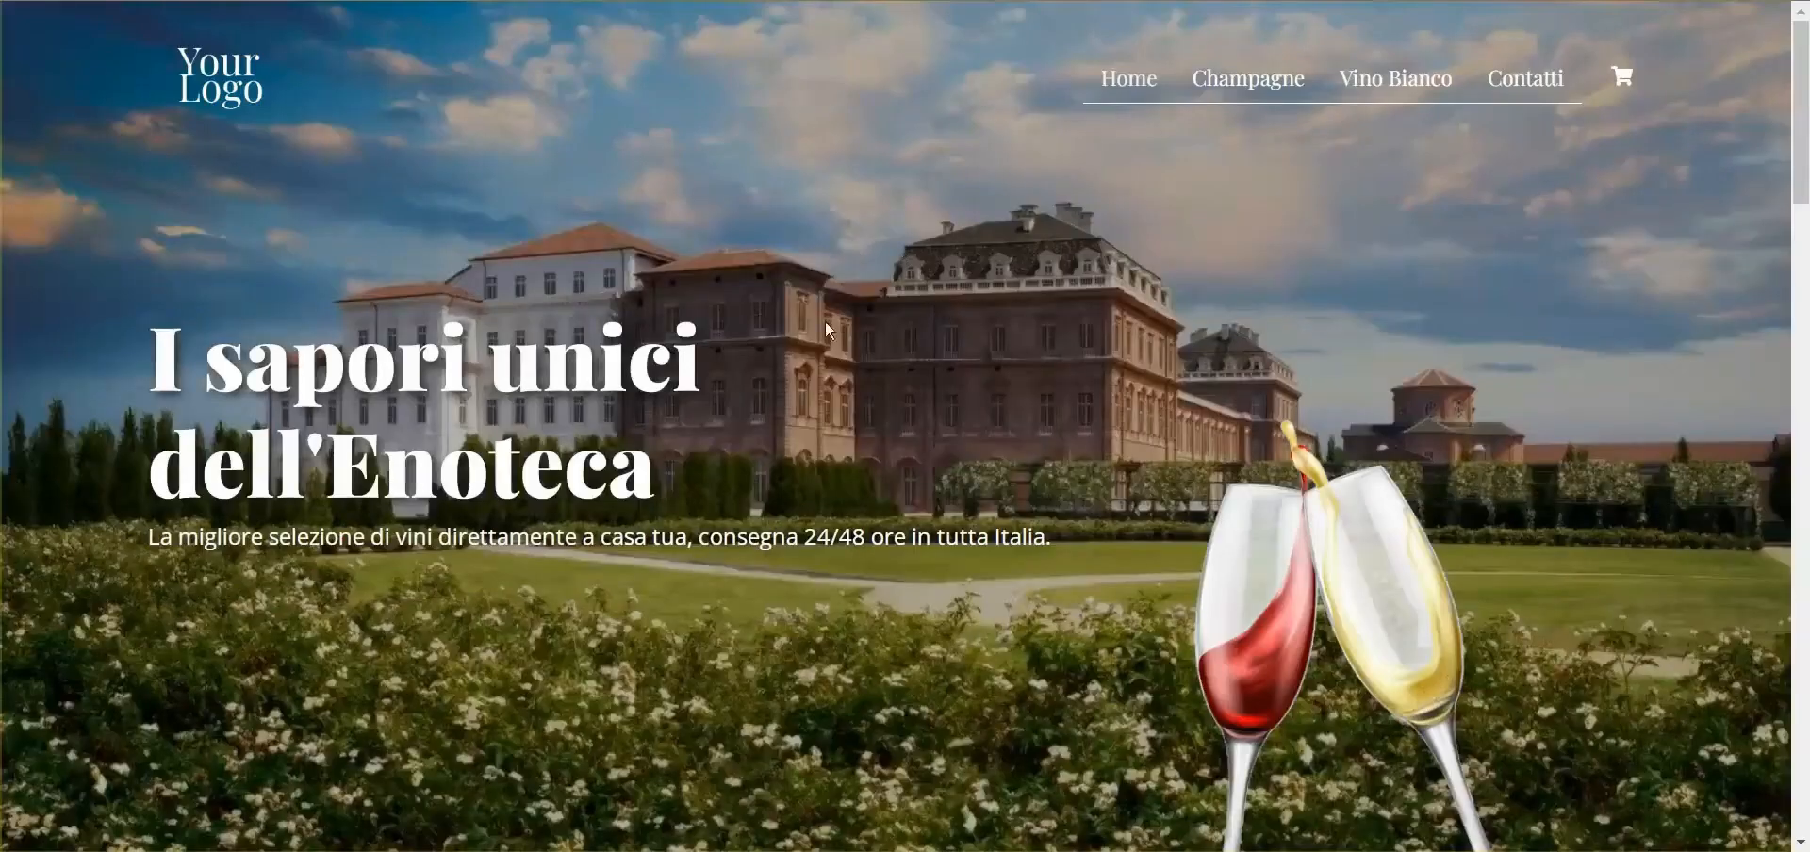
scroll(826, 330, "down", 20)
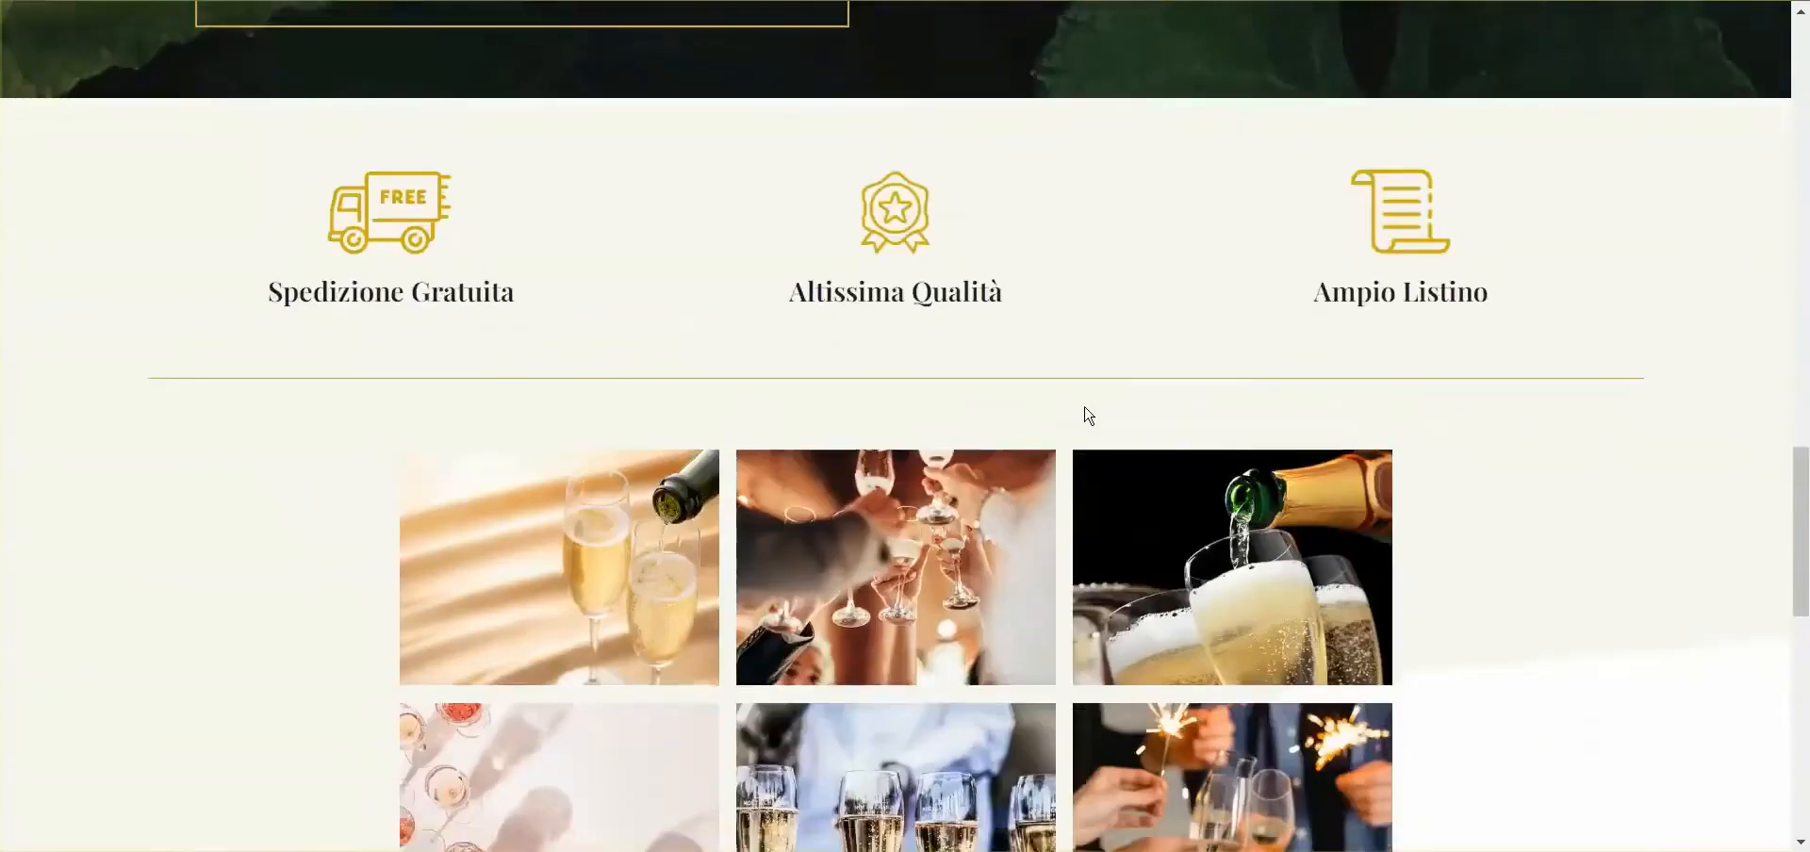
scroll(1088, 415, "down", 12)
scroll(1089, 415, "up", 2)
scroll(1088, 416, "up", 20)
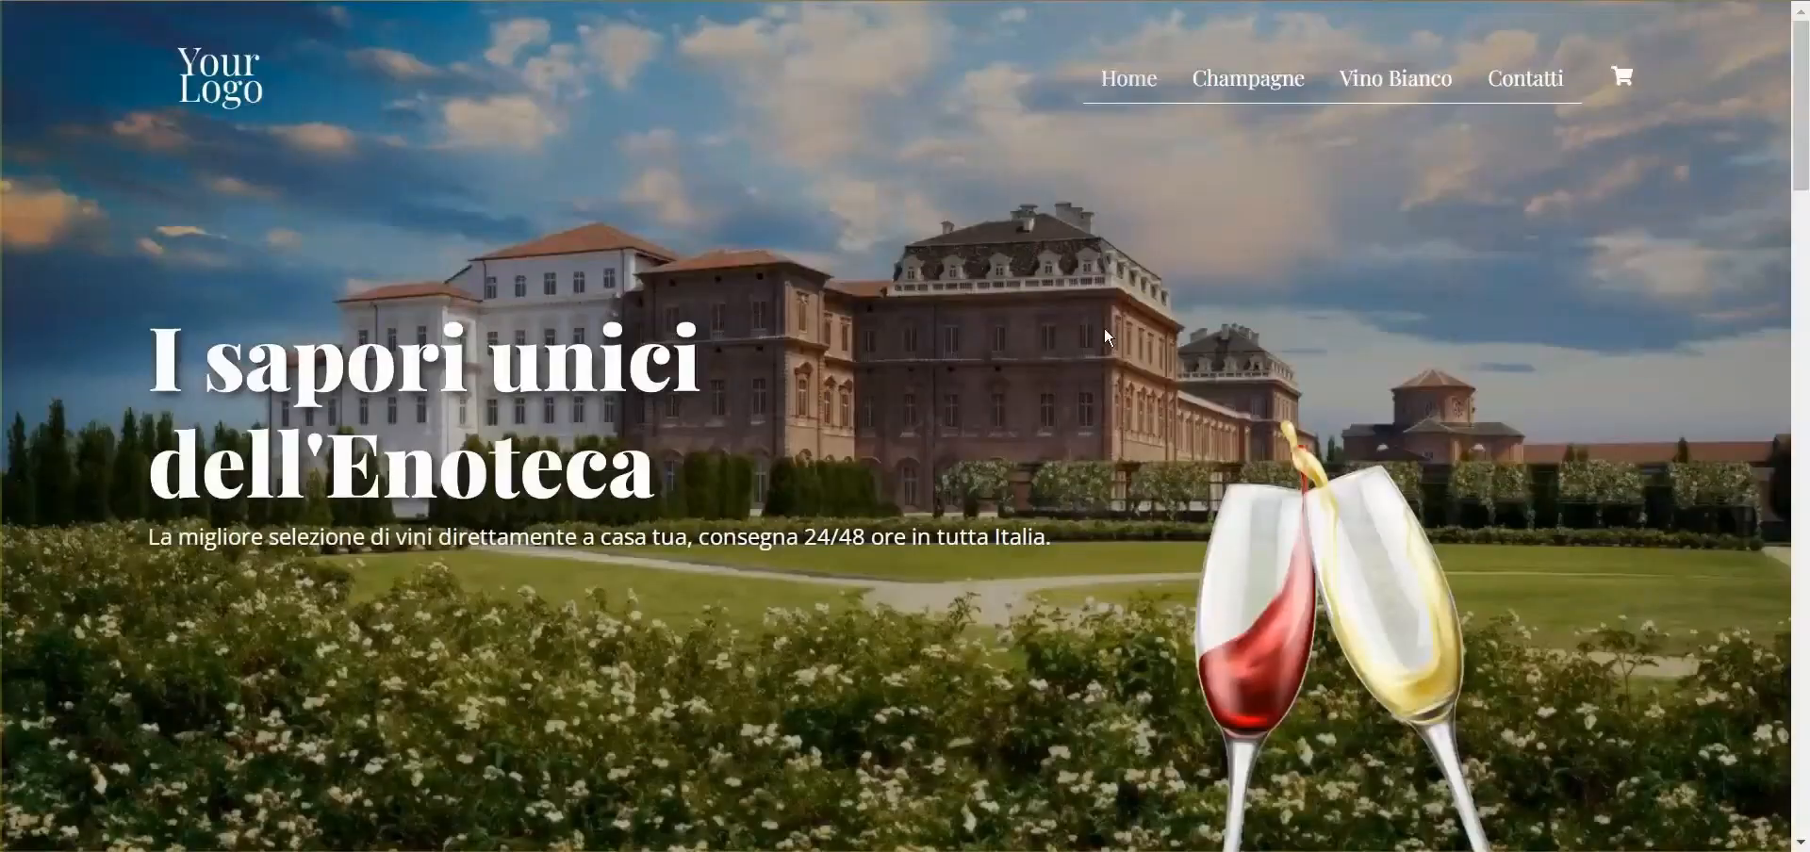
left_click(1629, 96)
left_click(1758, 30)
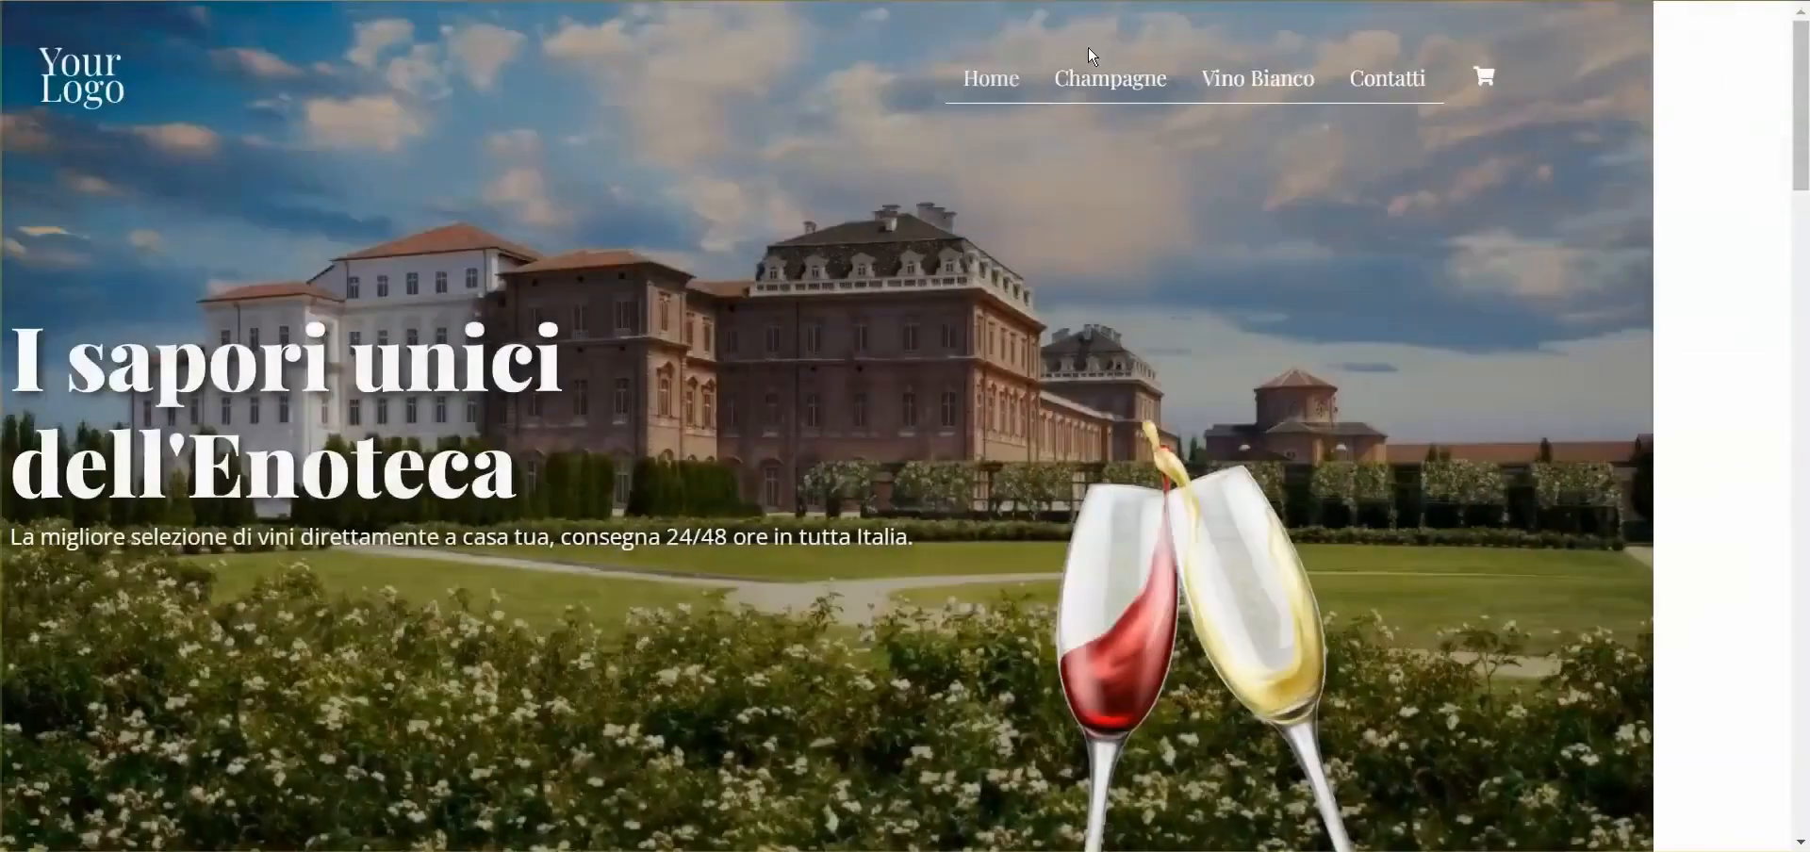
scroll(1091, 56, "down", 10)
scroll(808, 234, "up", 8)
scroll(1048, 388, "up", 2)
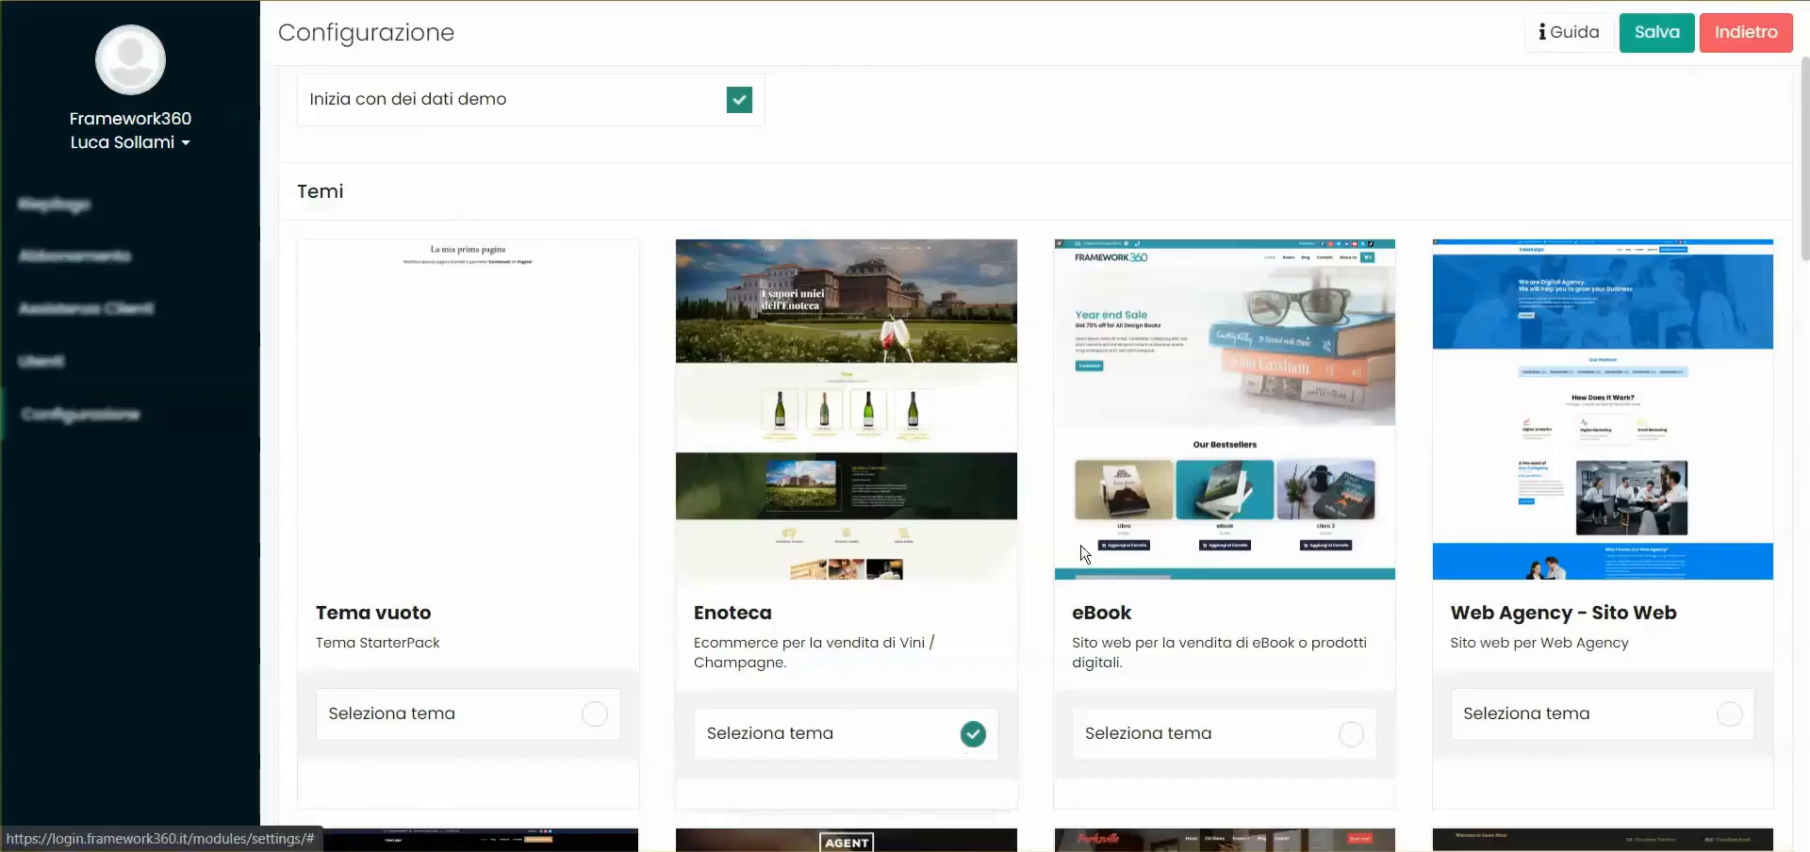
Step: Save the environment configuration and review the features of the subscription plans
scroll(1083, 553, "up", 3)
left_click(1656, 105)
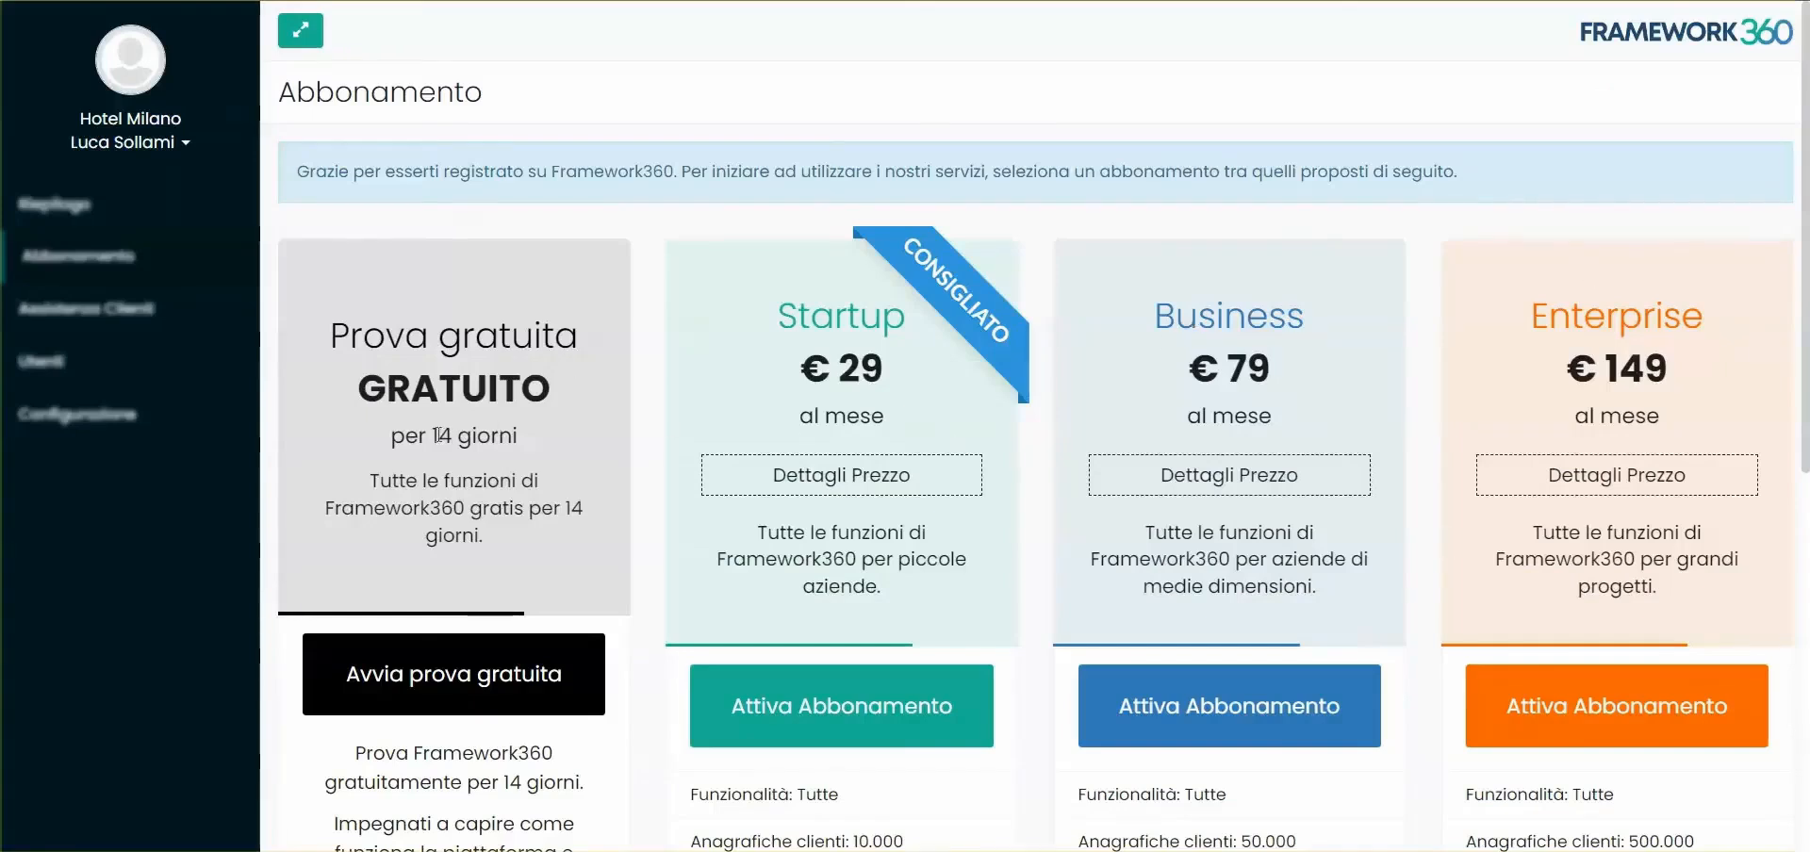
scroll(533, 281, "down", 7)
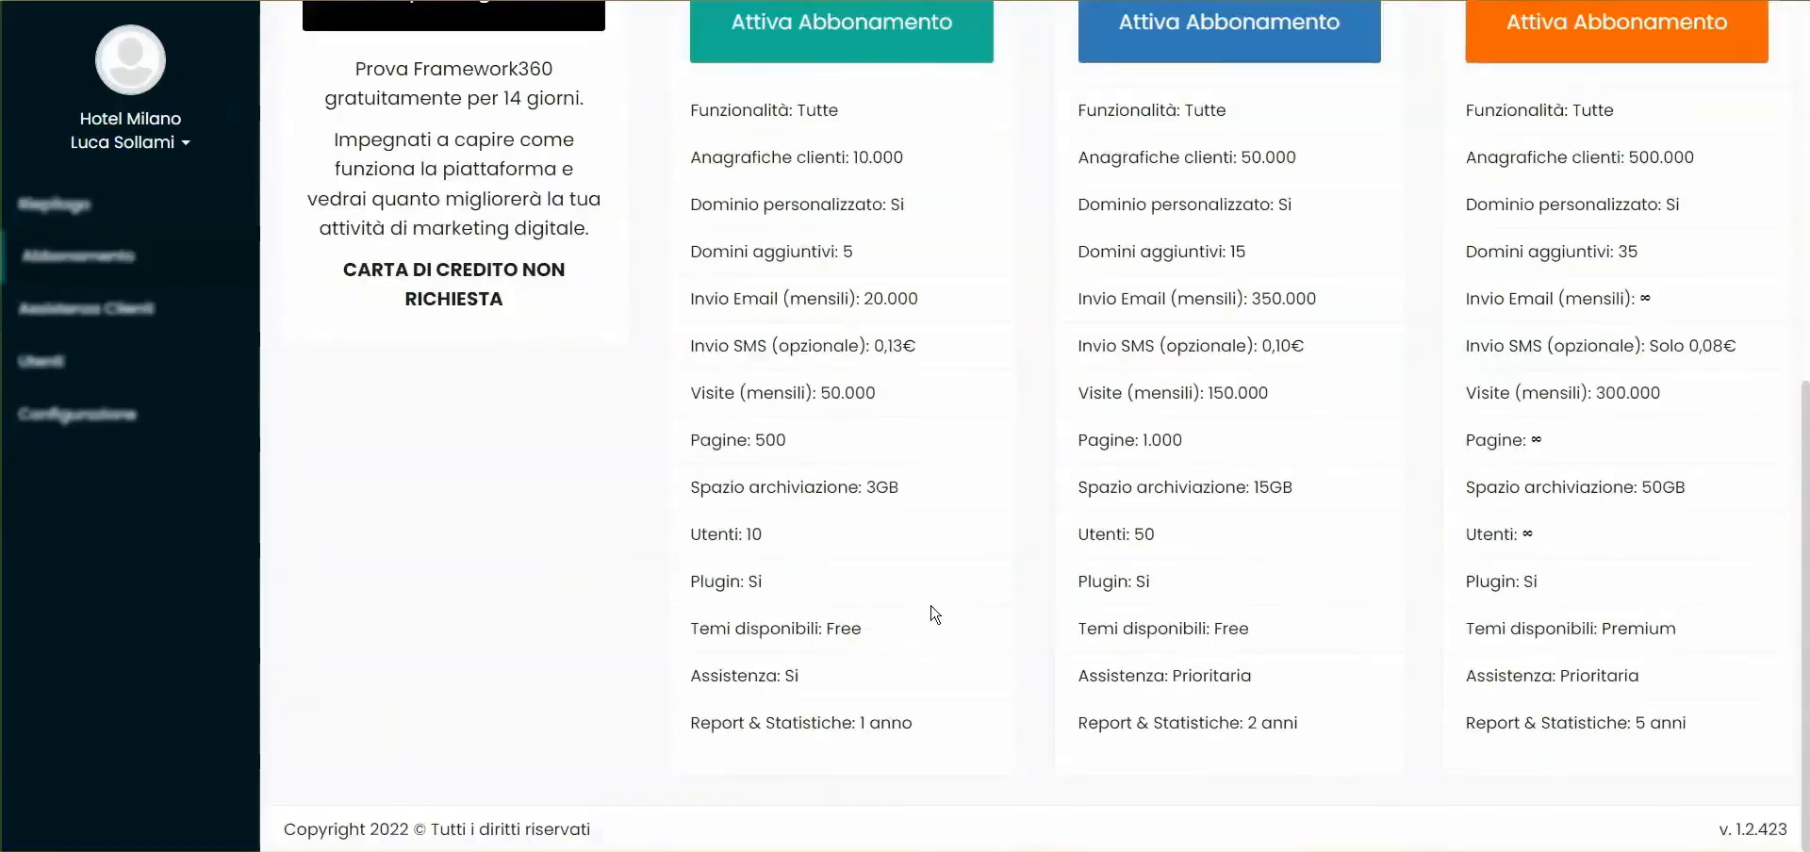
scroll(985, 317, "up", 7)
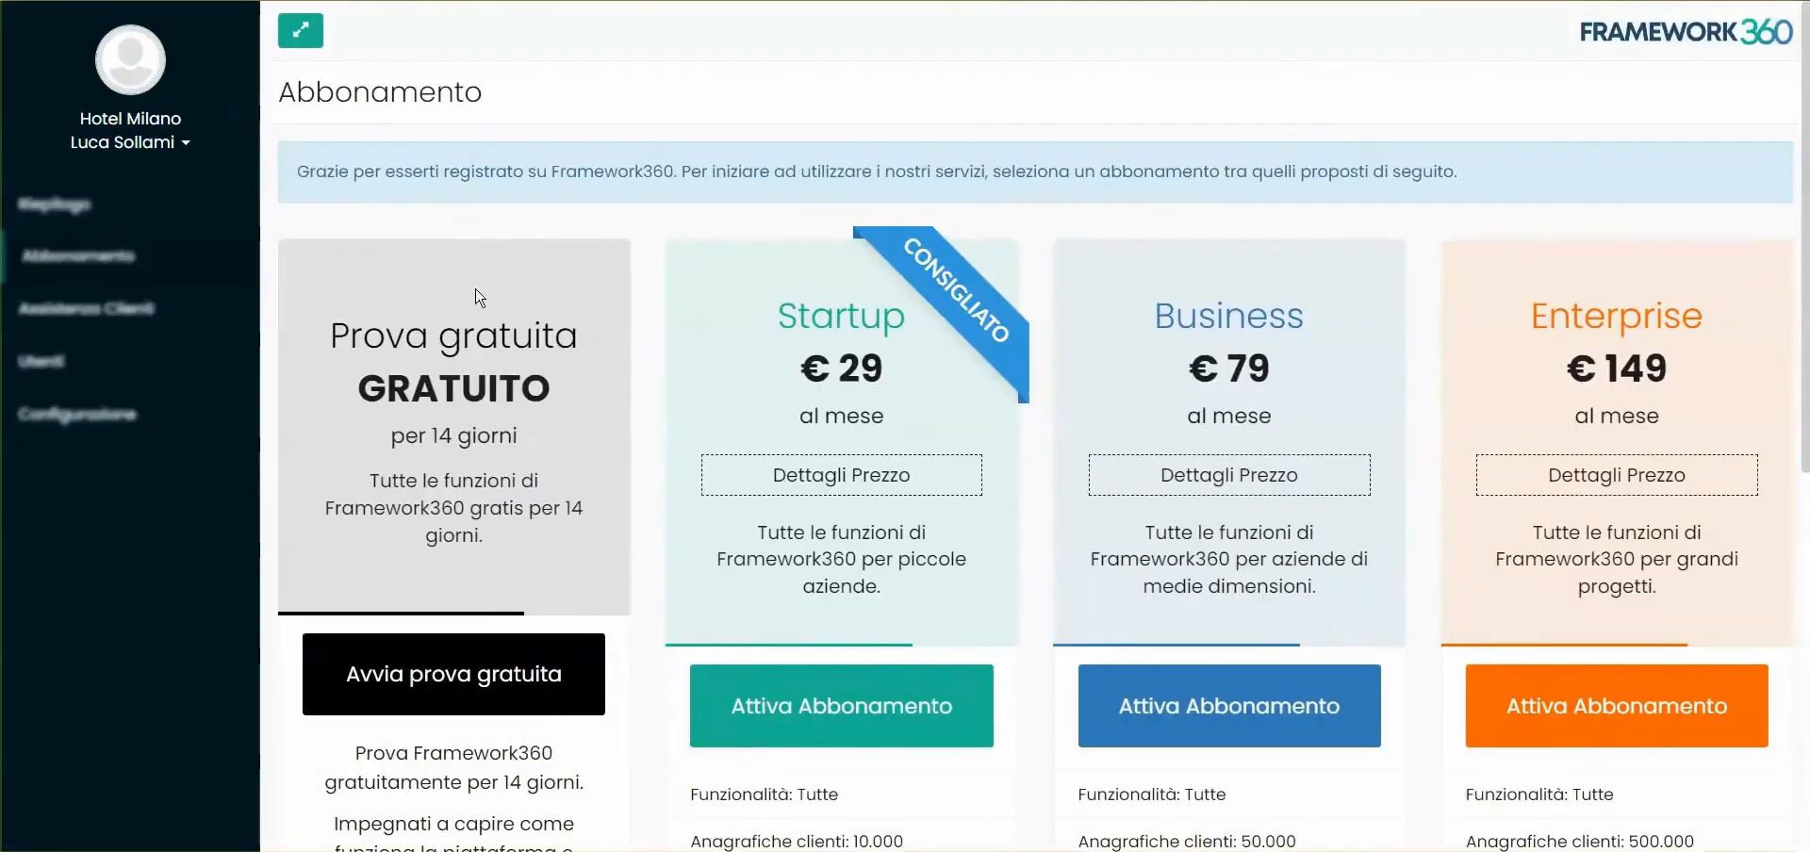
Step: Activate the free 14-day trial for the Hotel Milano environment and acknowledge its activation
scroll(480, 298, "down", 2)
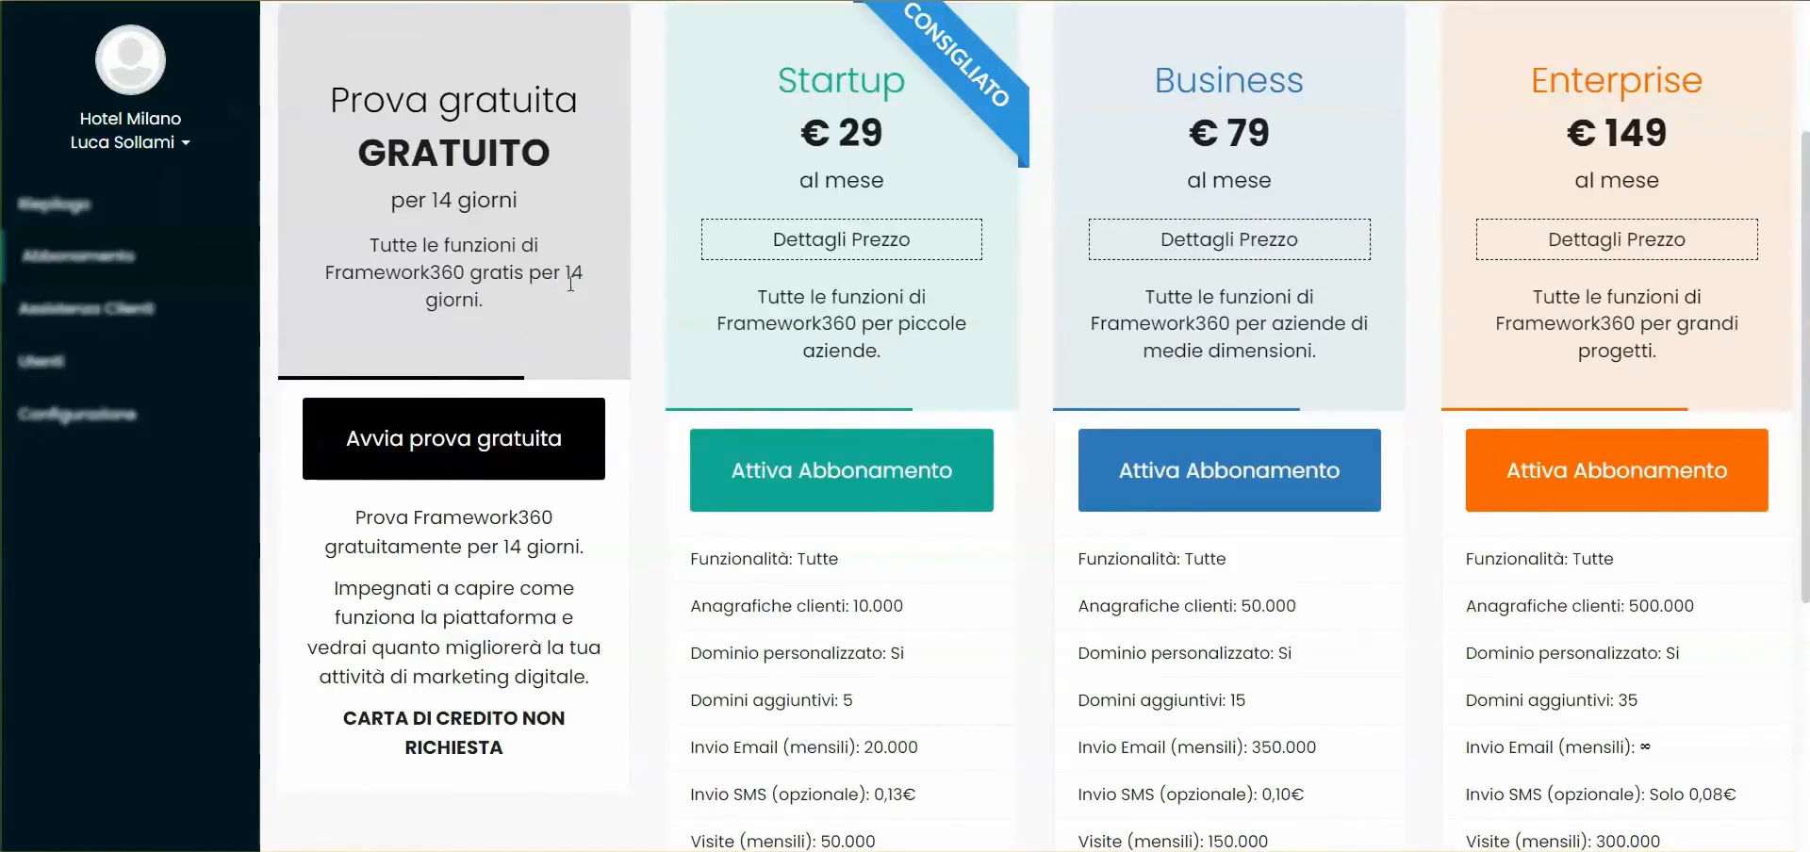
left_click(475, 461)
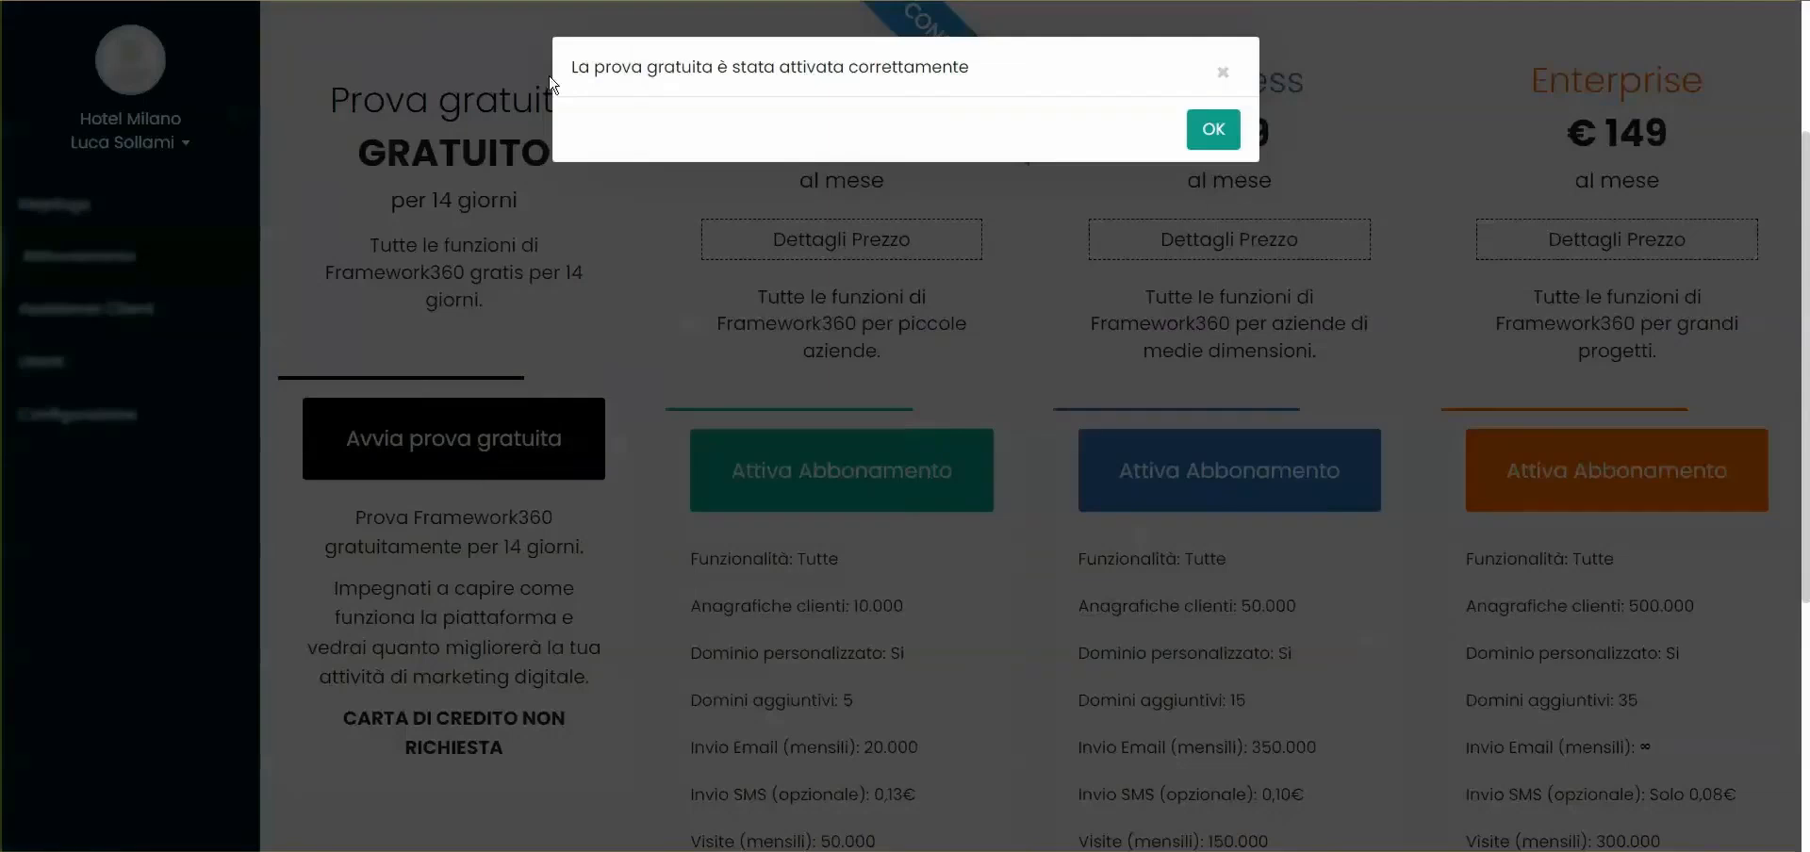
left_click(1196, 139)
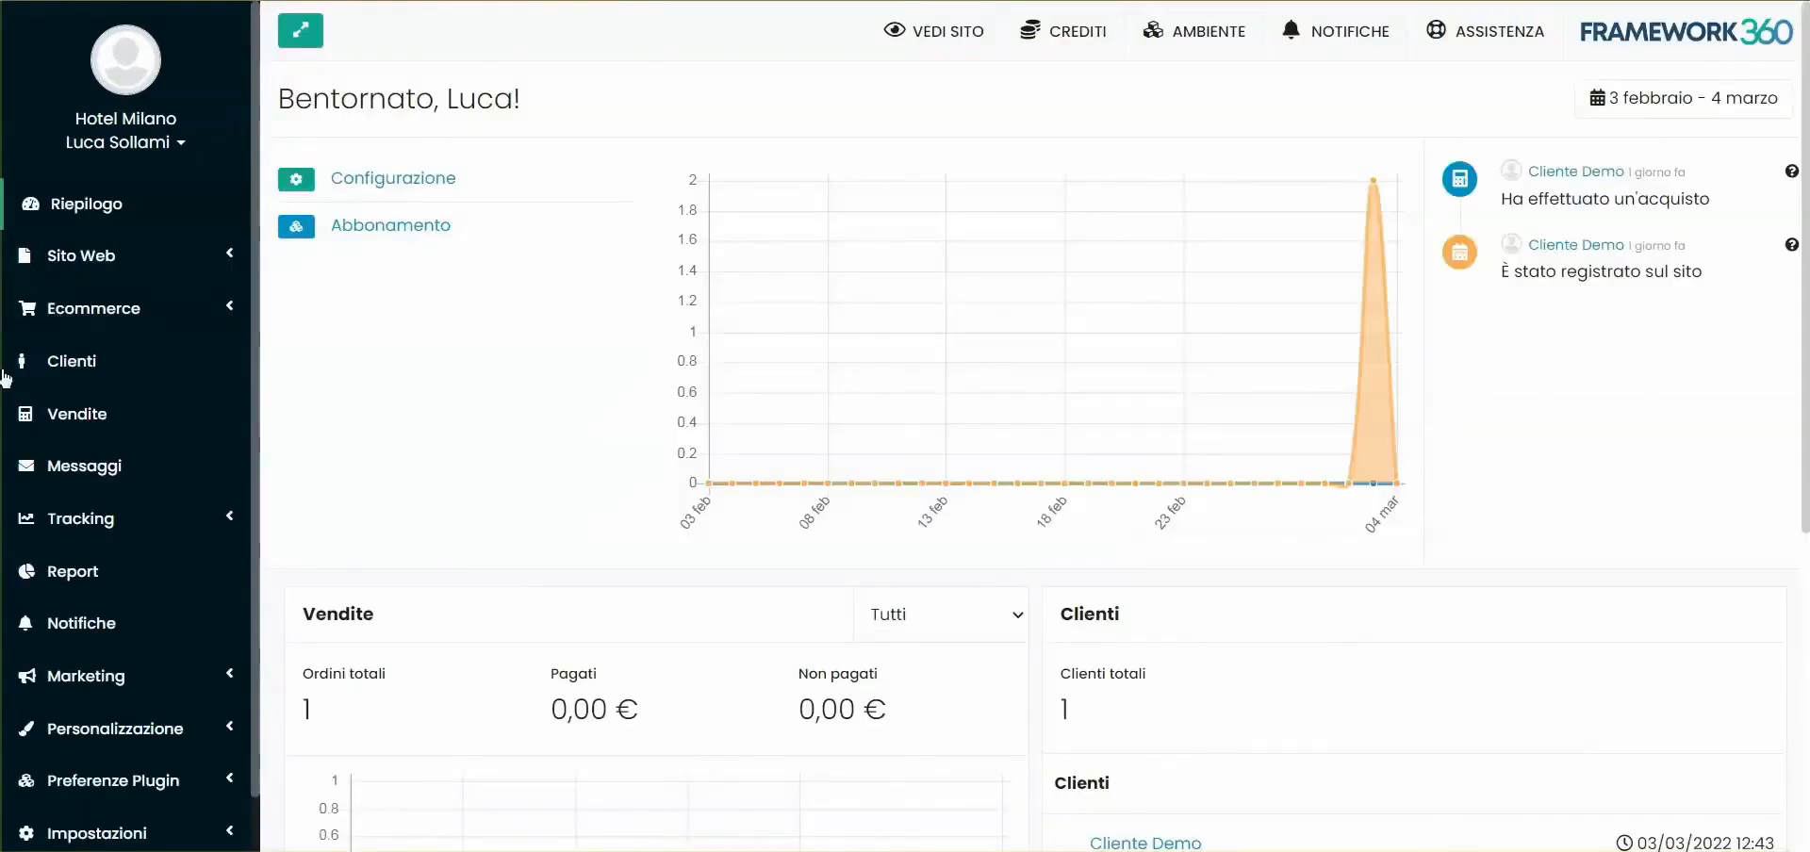
Step: View the published Hotel Milano site's home page, then return to the dashboard and examine its sales and customer summaries
left_click(924, 39)
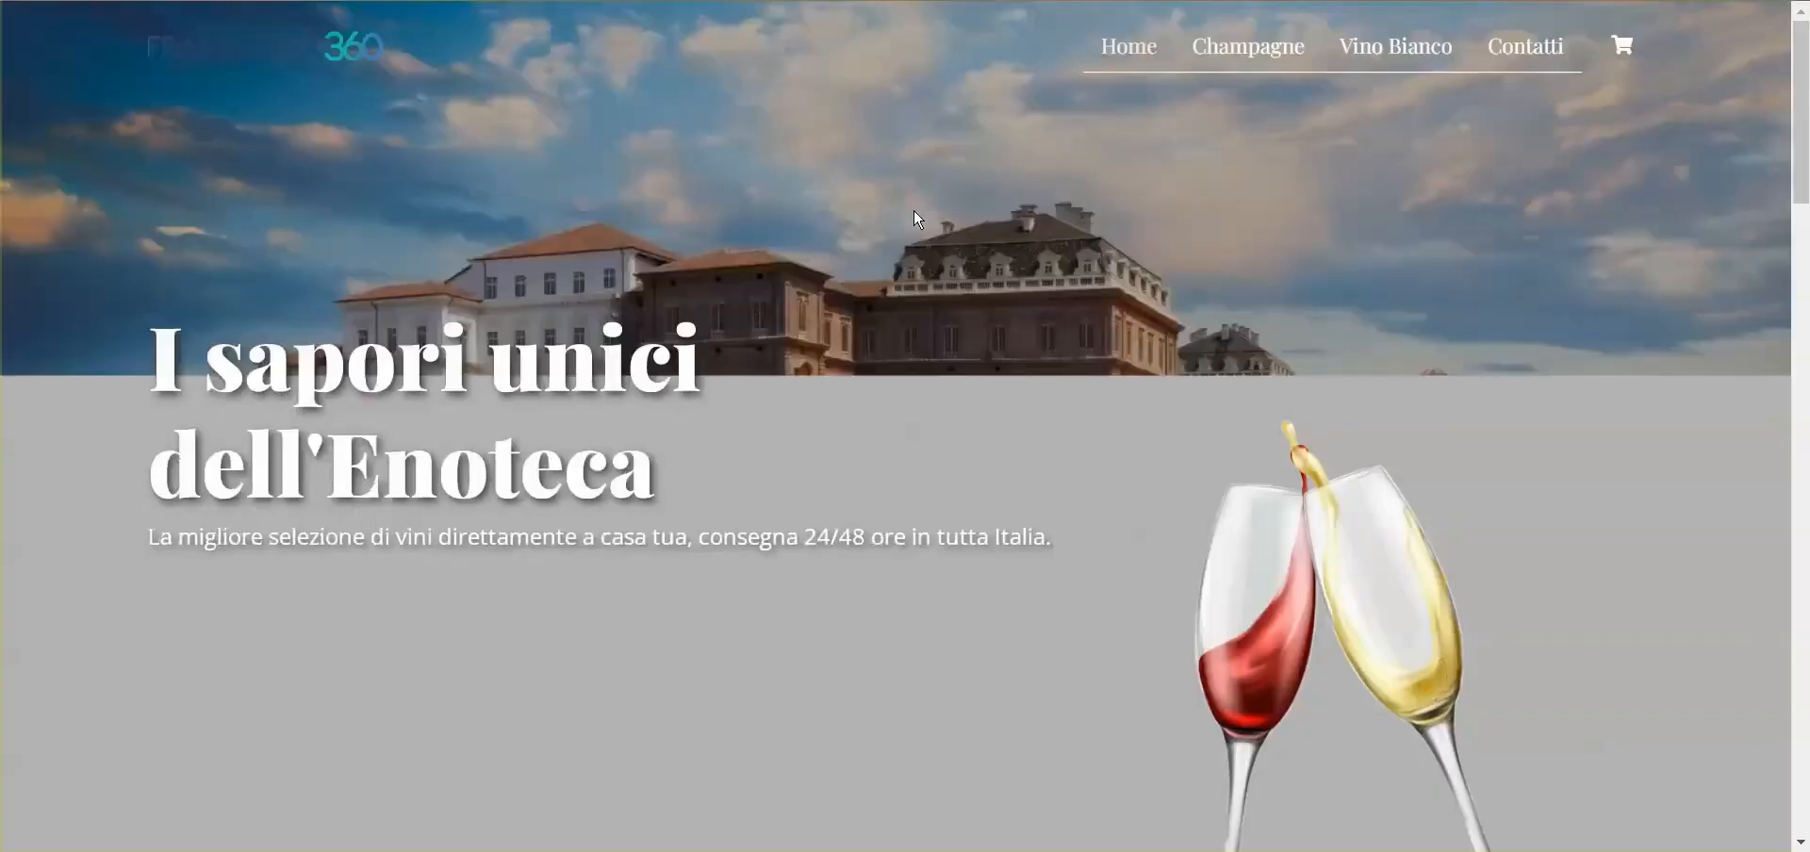
scroll(996, 264, "down", 17)
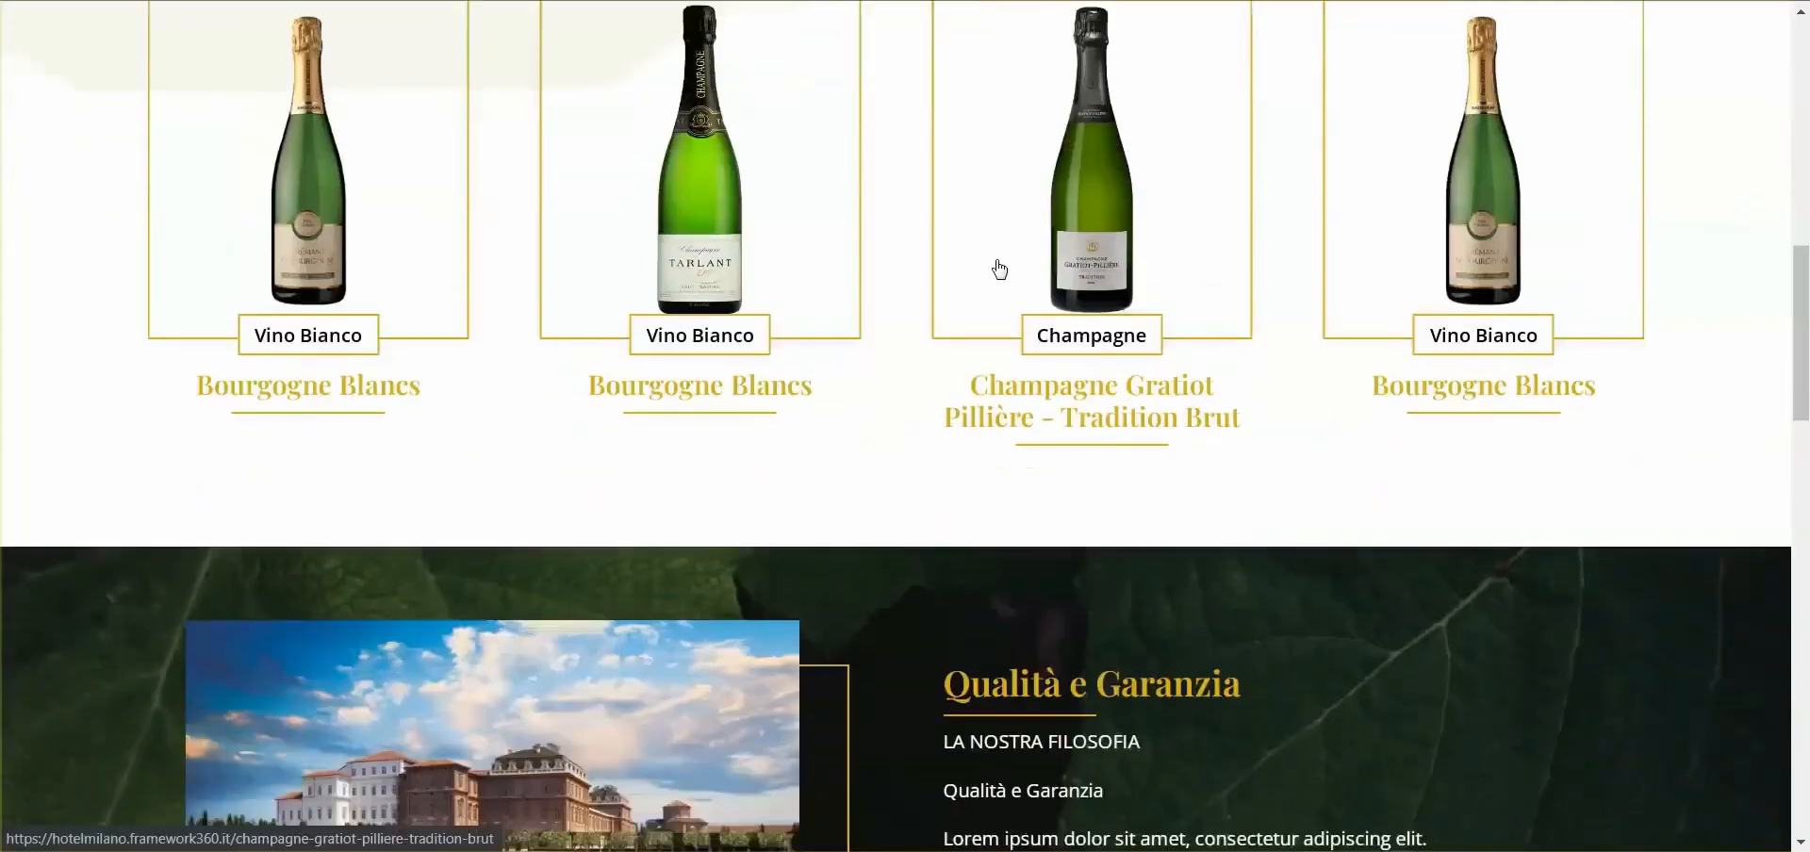
scroll(996, 258, "up", 16)
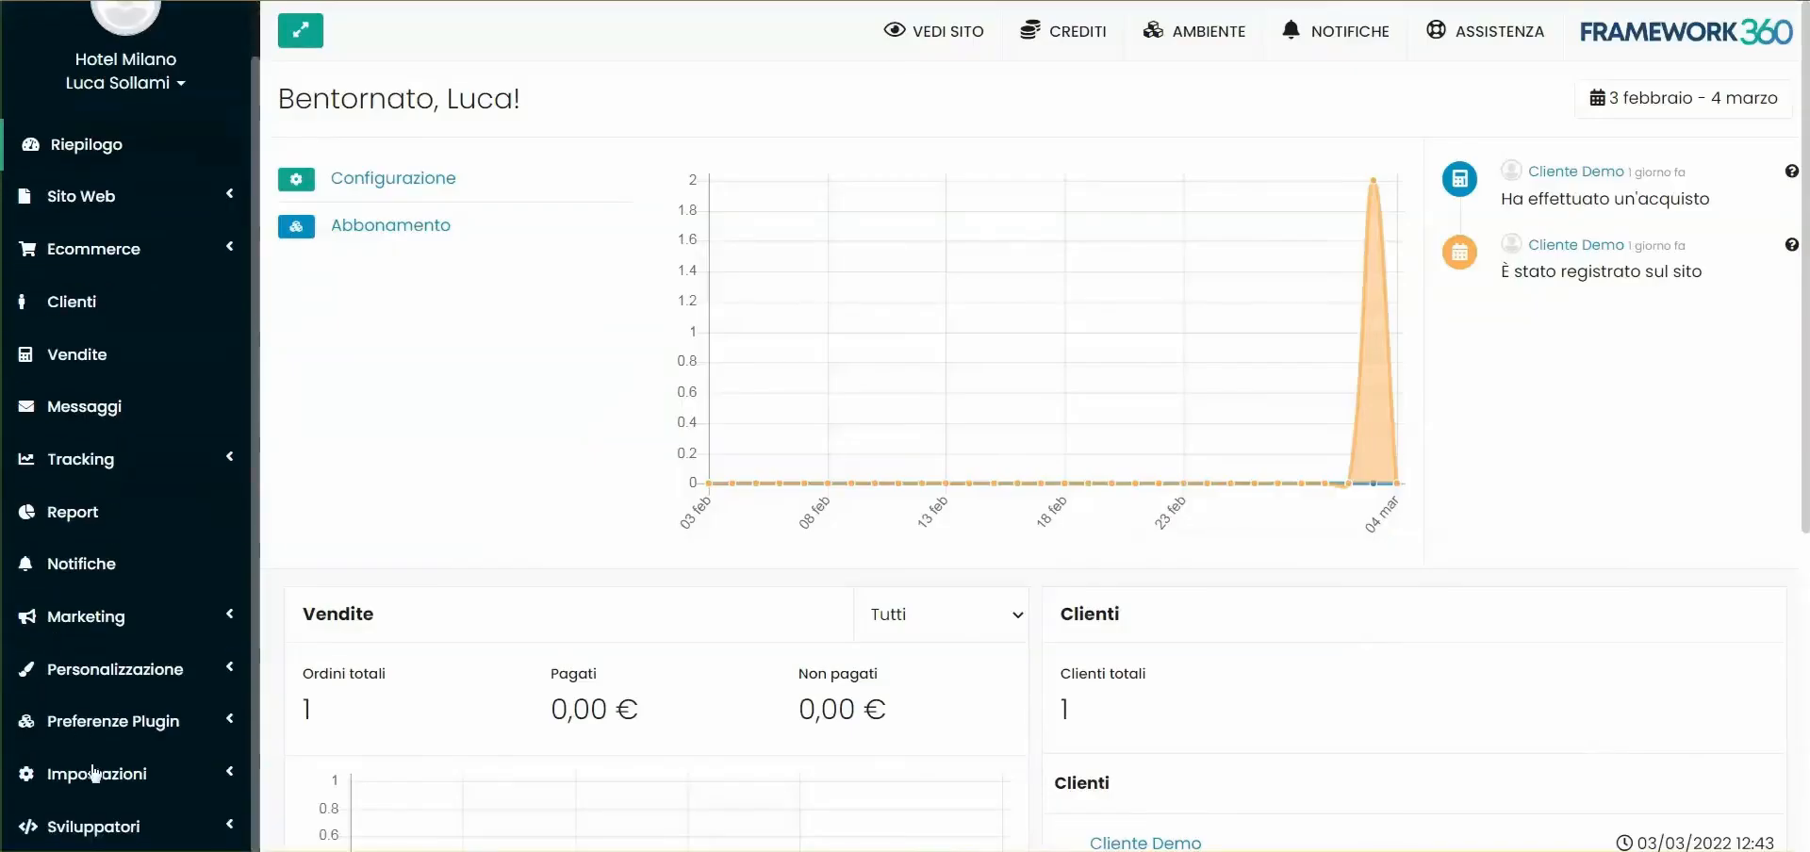
scroll(149, 156, "down", 3)
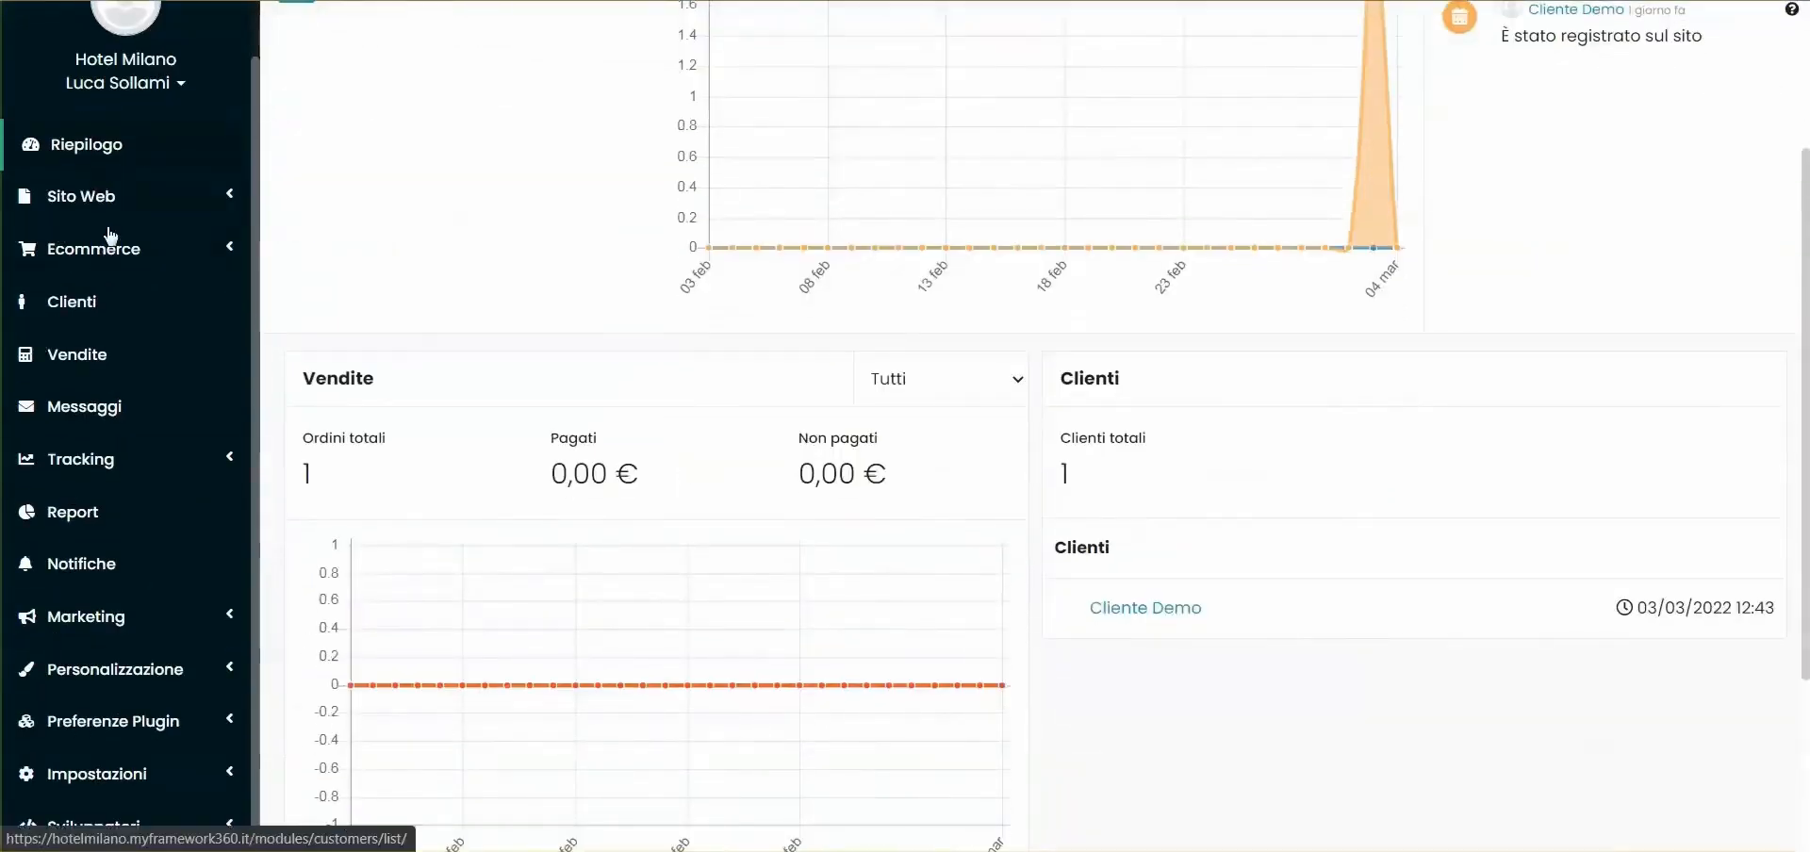